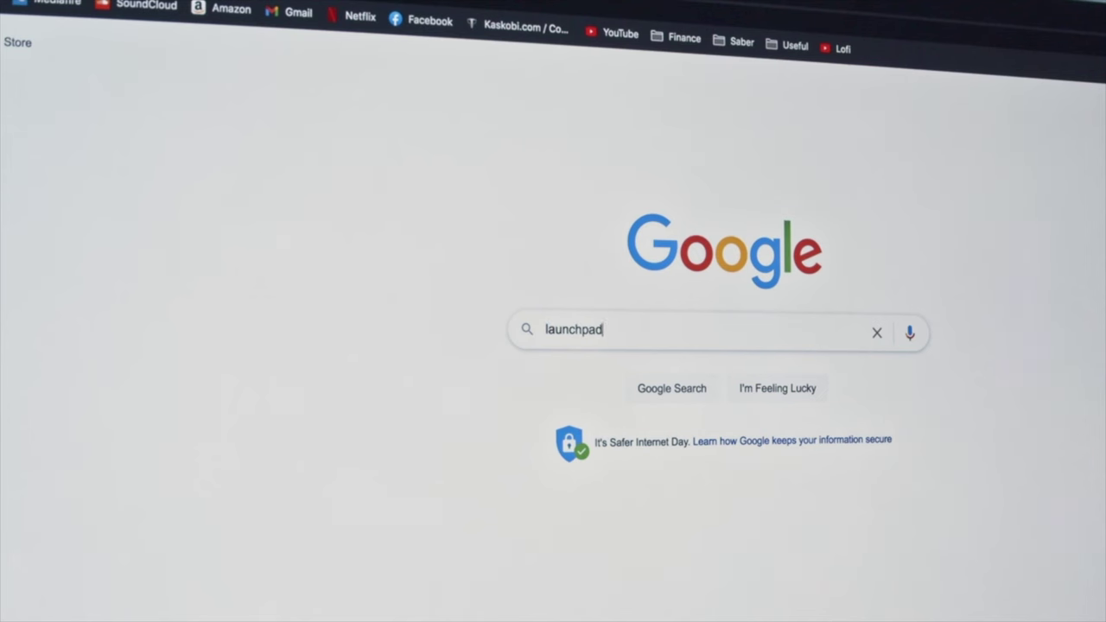
Search Google for "launchpad help".
type("help")
key("Return")
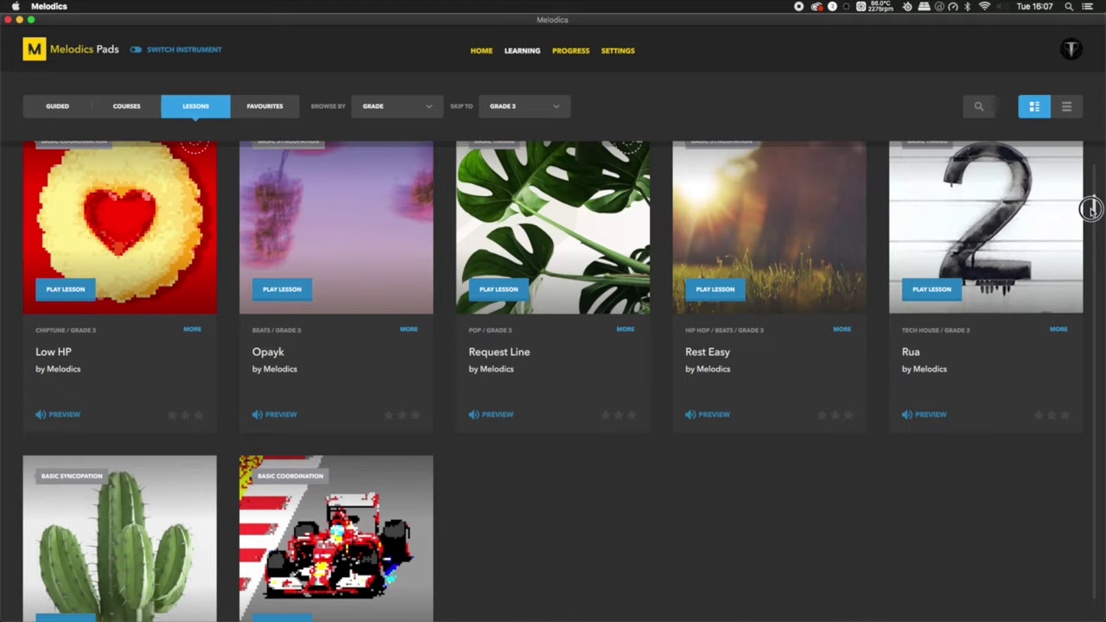
Browse the Melodics Pads lessons from Grade 3 onward and the guided course path.
scroll(1090, 214, "down", 6)
scroll(1090, 213, "down", 15)
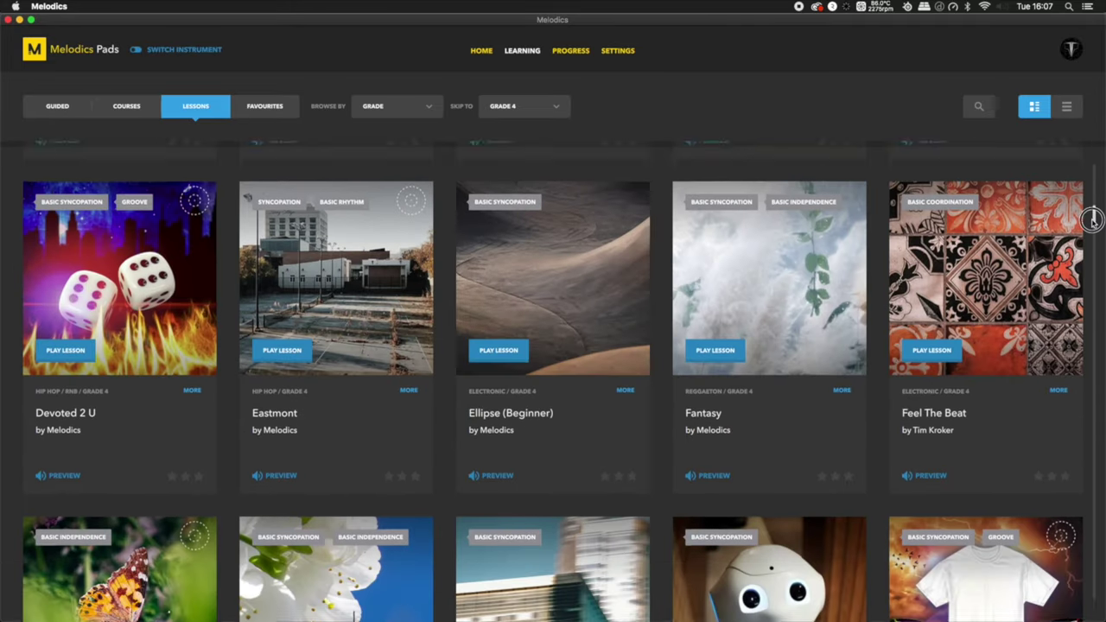
scroll(1092, 242, "down", 15)
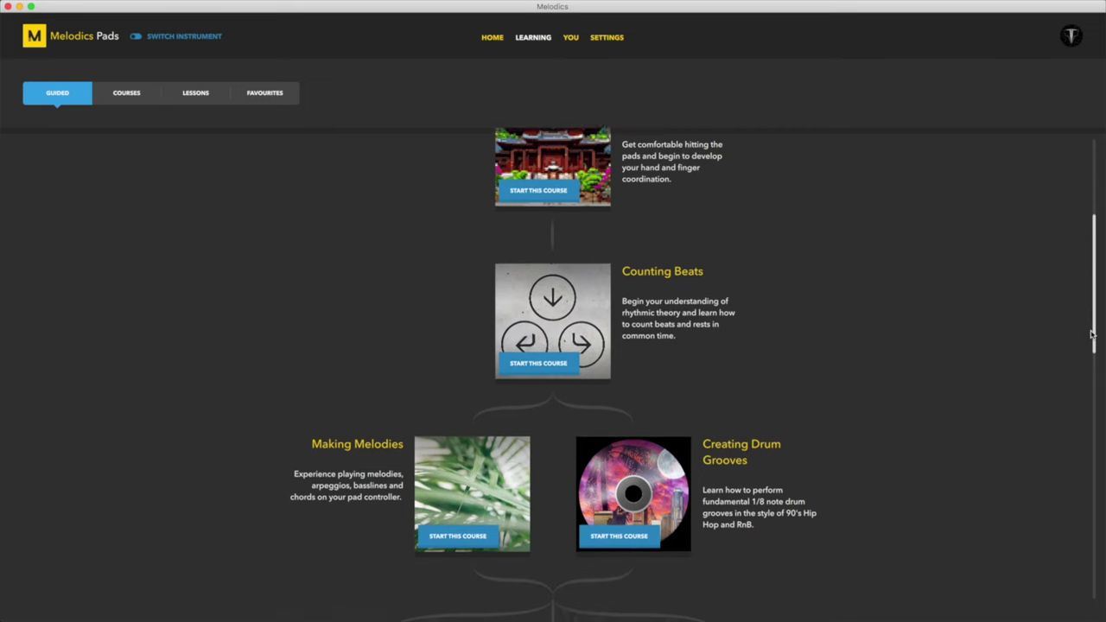
scroll(1090, 372, "down", 8)
left_click_drag(1086, 439, 1078, 538)
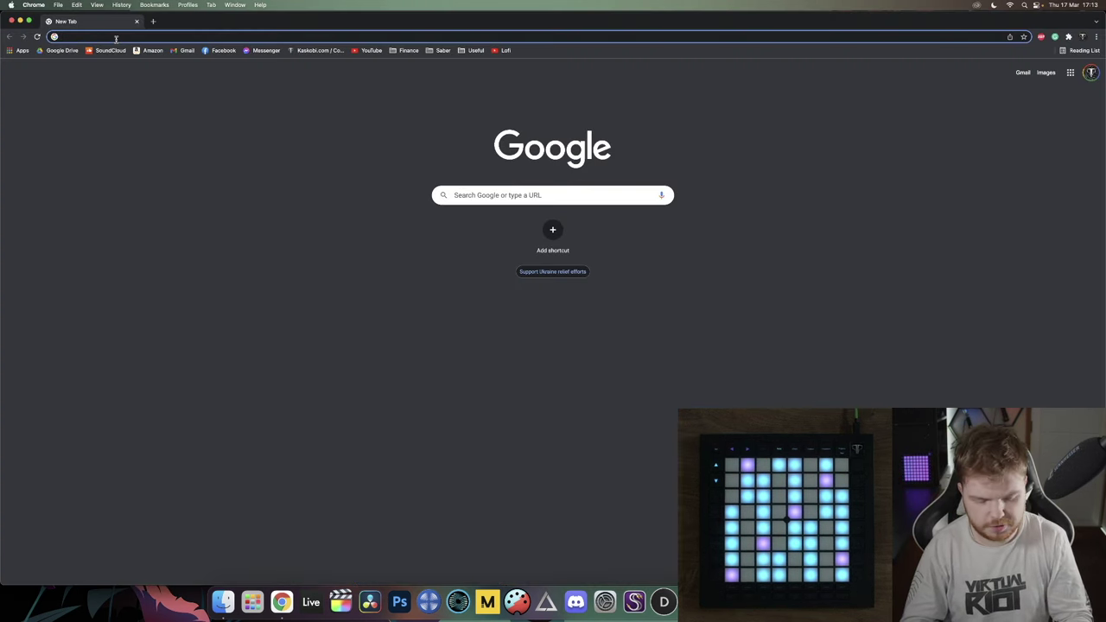
Open the project files page at kaskobi.com/projects.
type("kaskobi.com/")
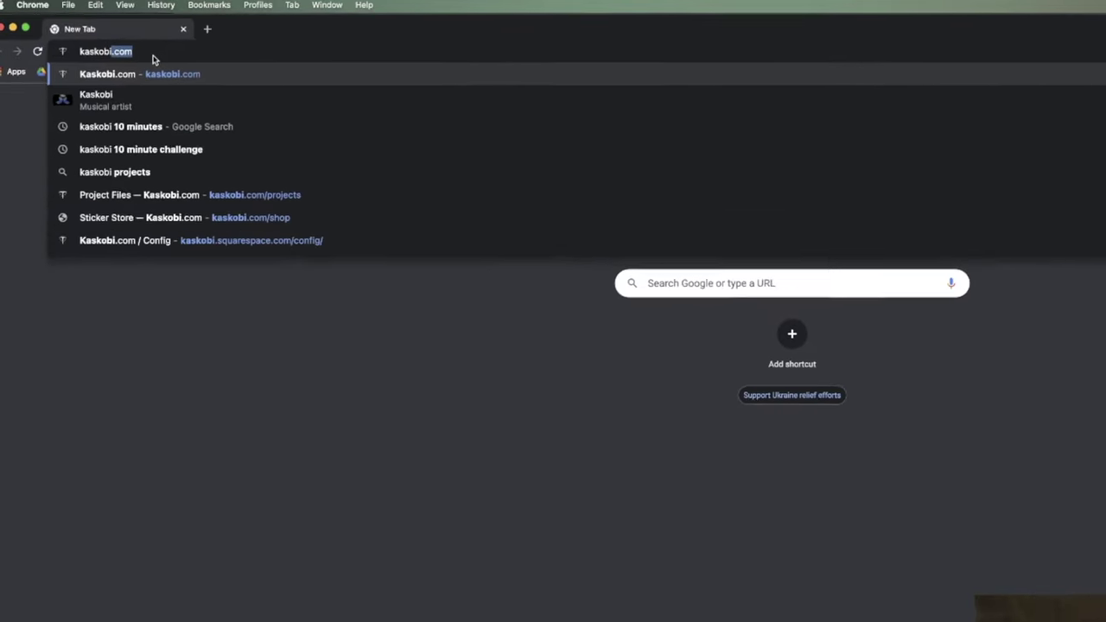
type("proj")
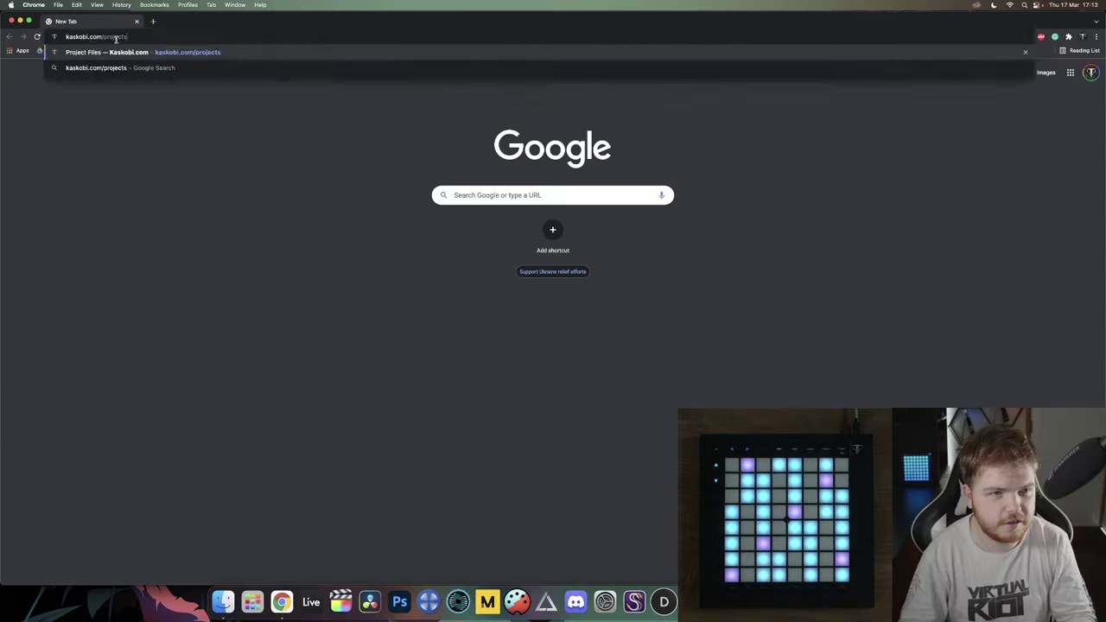
key("Return")
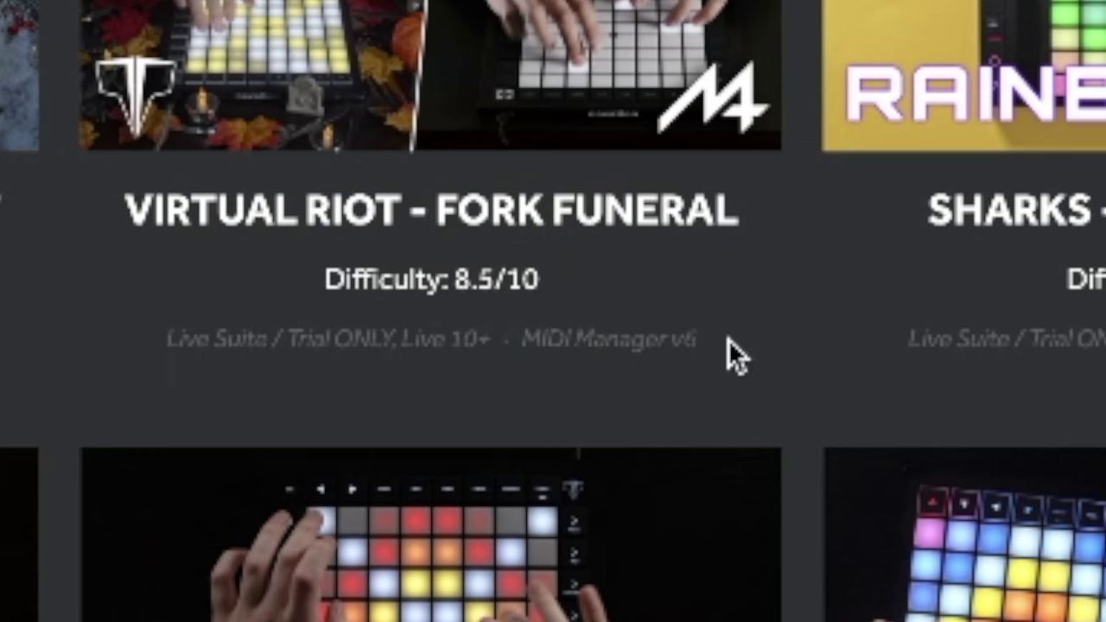
Look through the Launchpad projects with their difficulty ratings and open the Lena Raine - Pigstep project page.
left_click_drag(610, 261, 575, 262)
left_click_drag(561, 354, 513, 345)
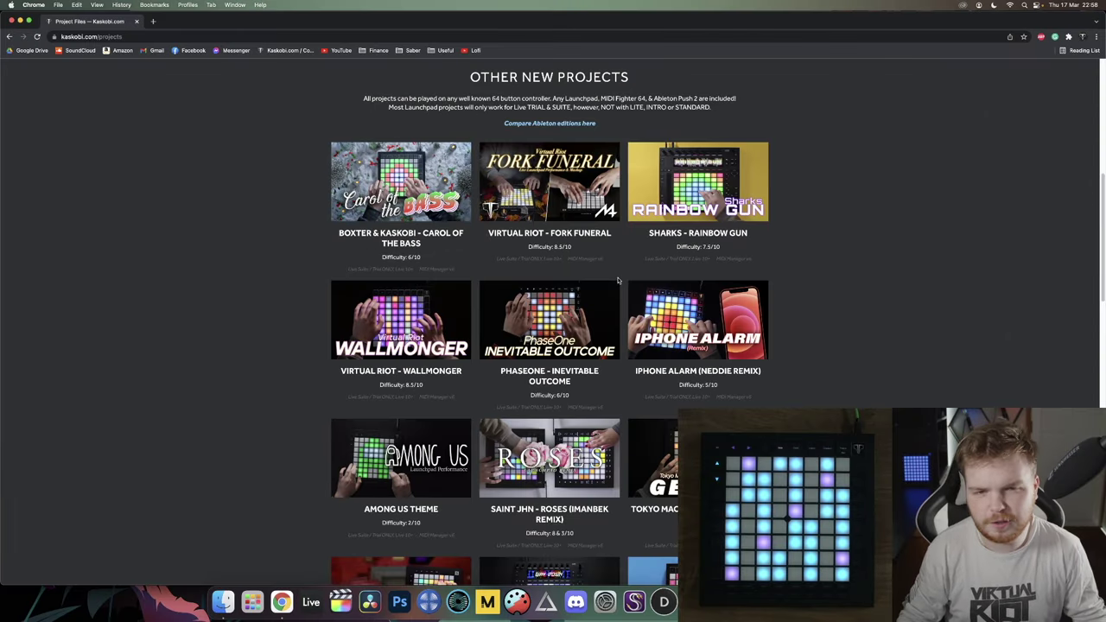
scroll(617, 280, "down", 5)
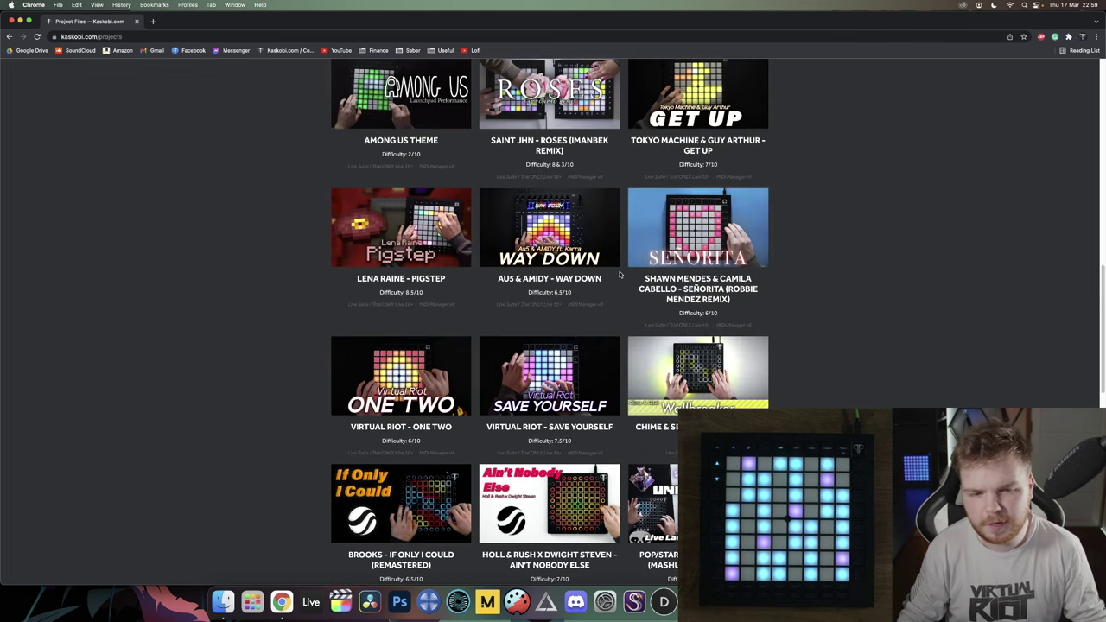
scroll(619, 274, "down", 4)
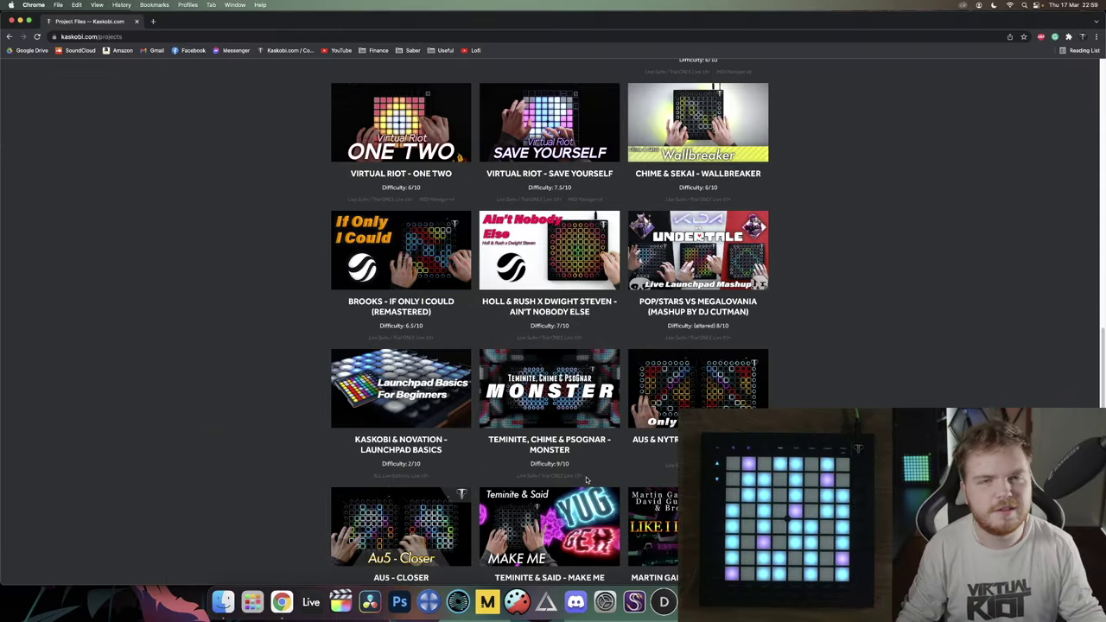
scroll(821, 285, "up", 2)
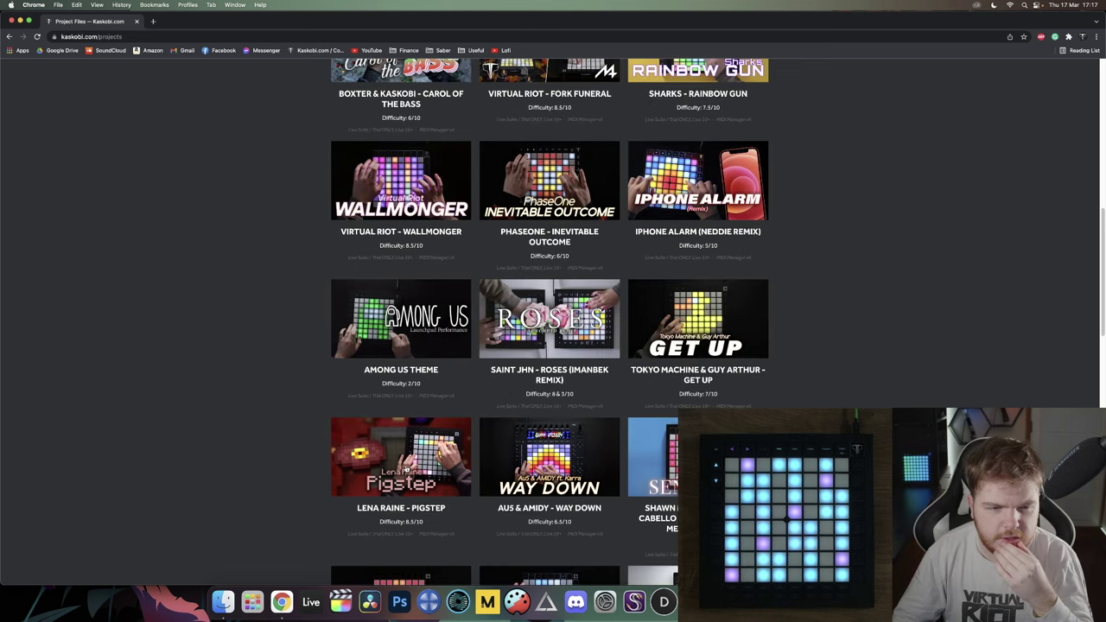
left_click(403, 456)
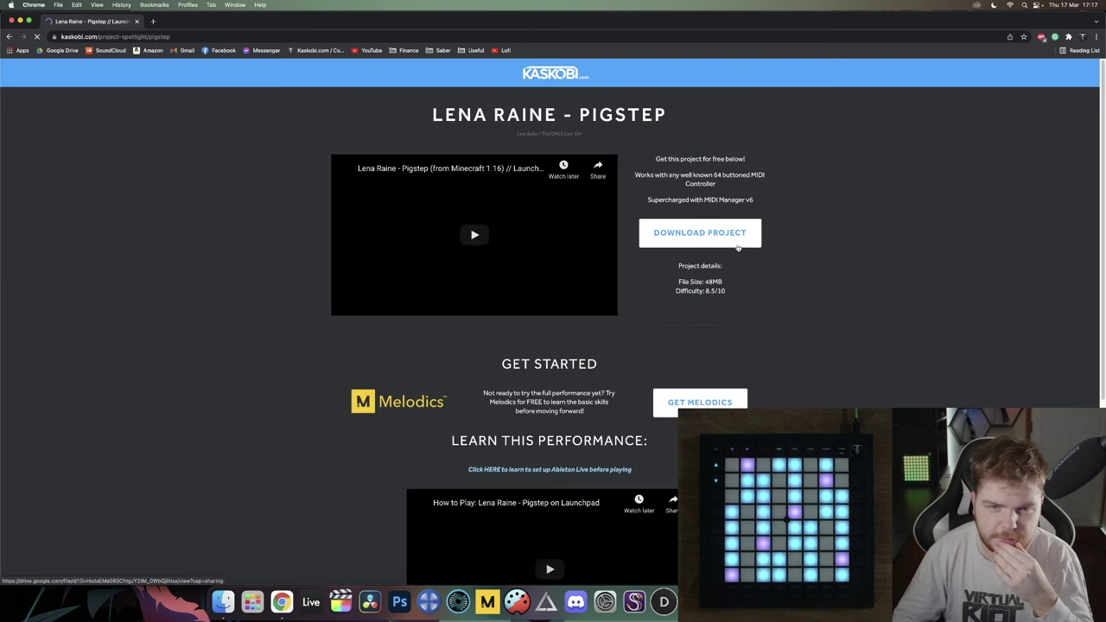
Download the Lena Raine - Pigstep project zip from Google Drive, accepting the download without a virus scan.
left_click(696, 237)
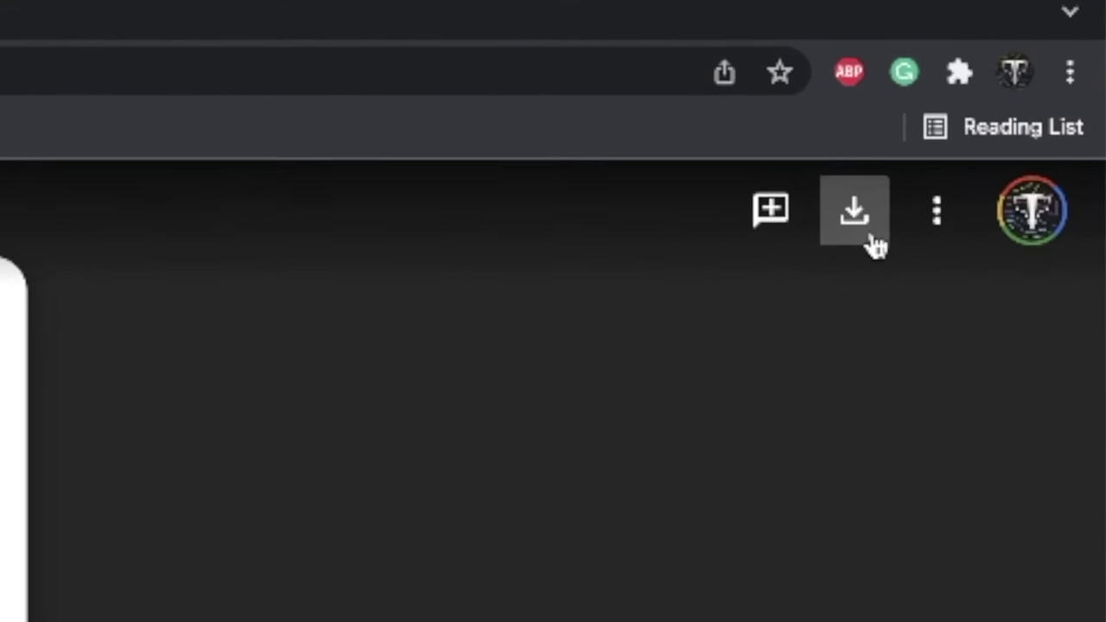
left_click(1040, 74)
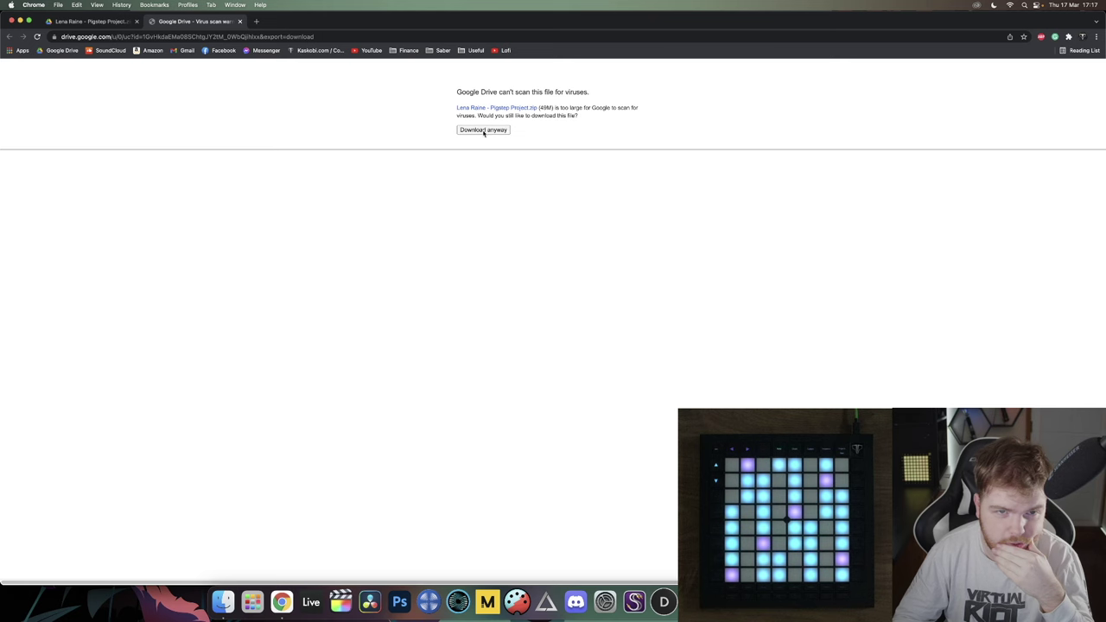
left_click(483, 130)
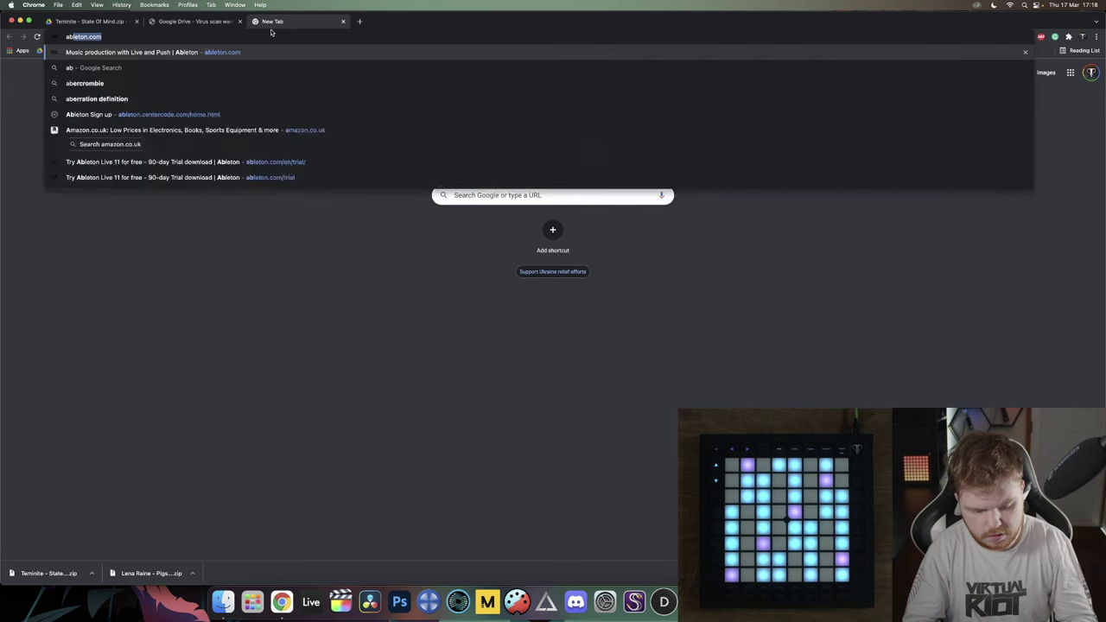
type("leotn.com.")
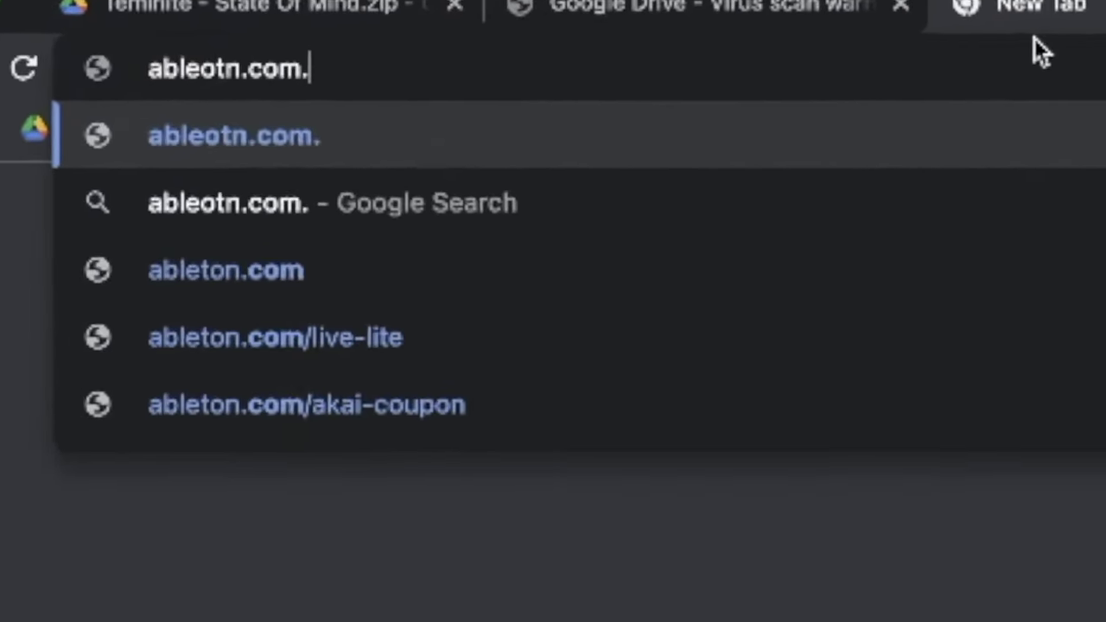
key("BackSpace")
type("/trial")
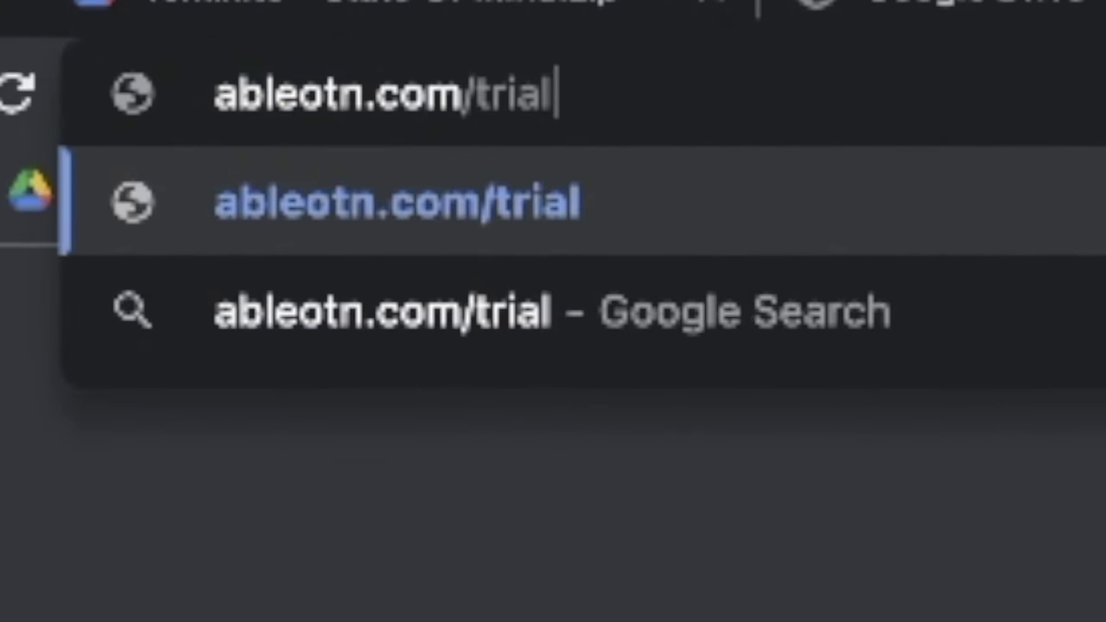
key("Return")
left_click(343, 21)
Open the Ableton Live trial page at ableton.com/trial in the new tab.
left_click(256, 22)
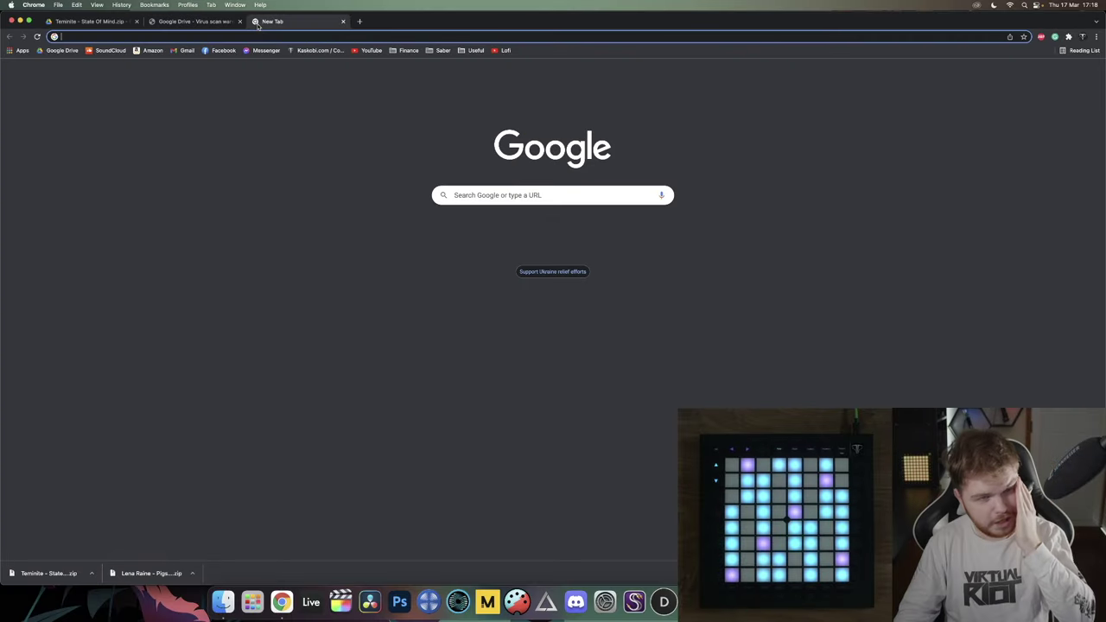
type("ableotn")
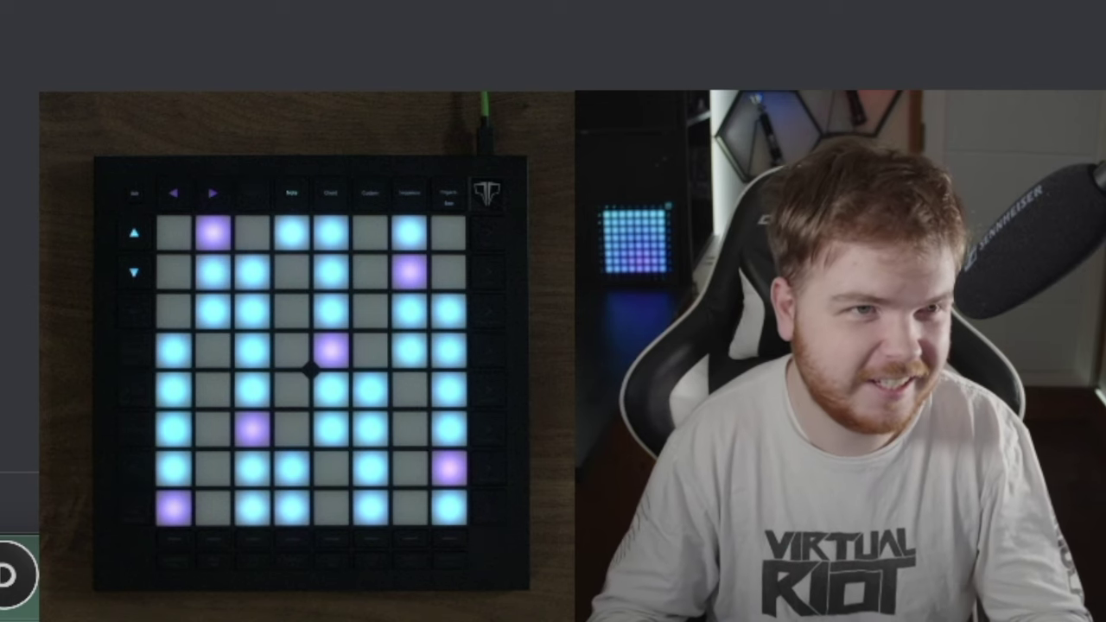
key("Return")
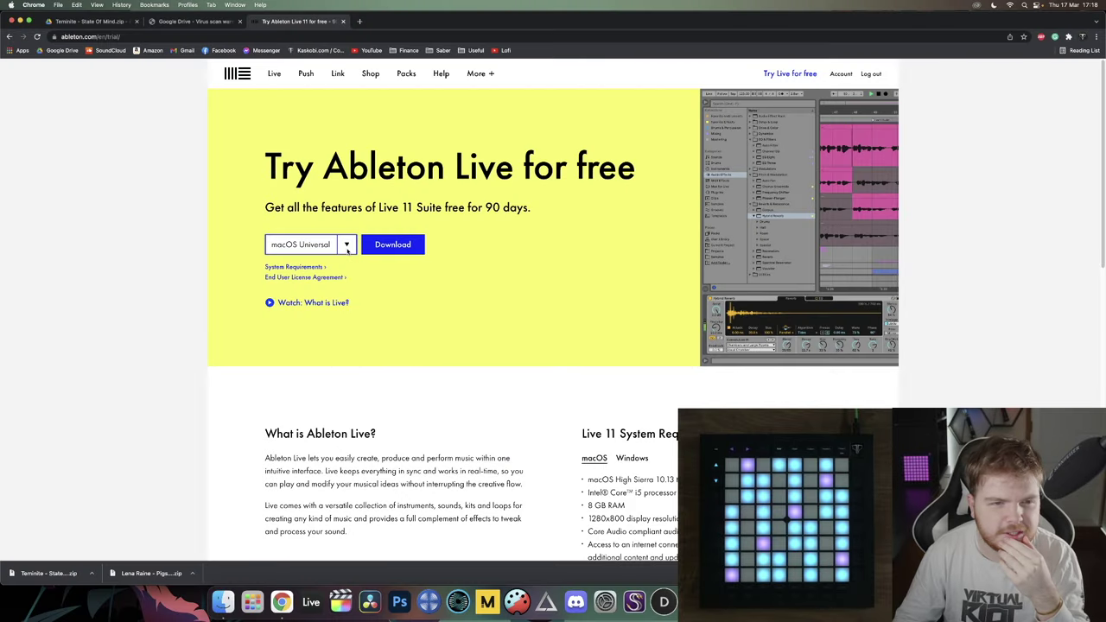
Choose the macOS Intel-only version of the Live 11 trial and install Ableton Live 11 Trial into the Applications folder.
left_click(346, 246)
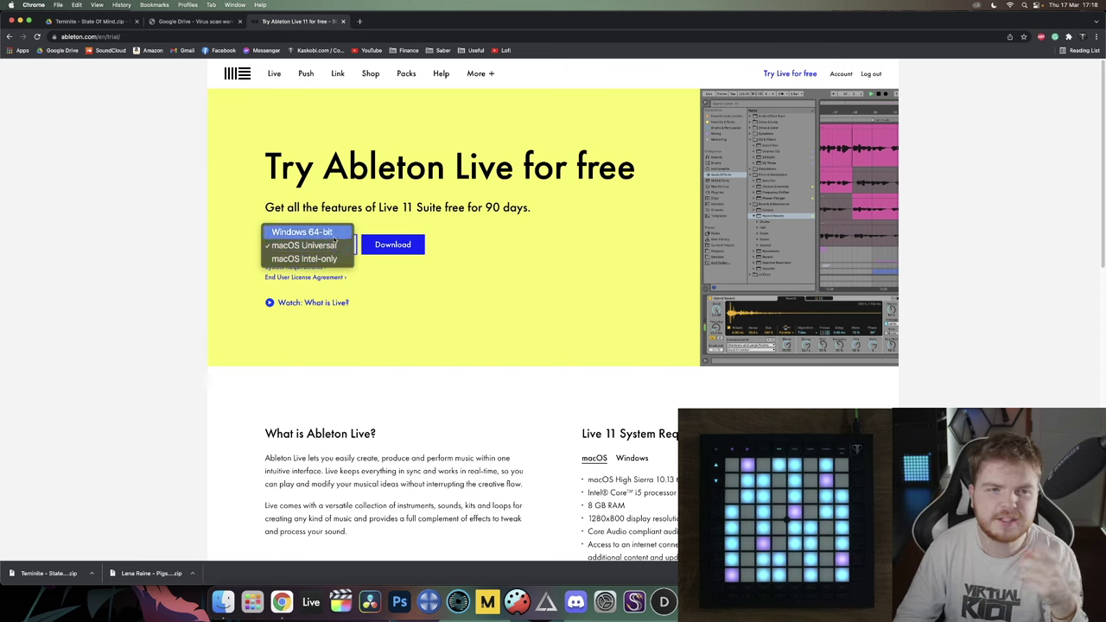
left_click(332, 258)
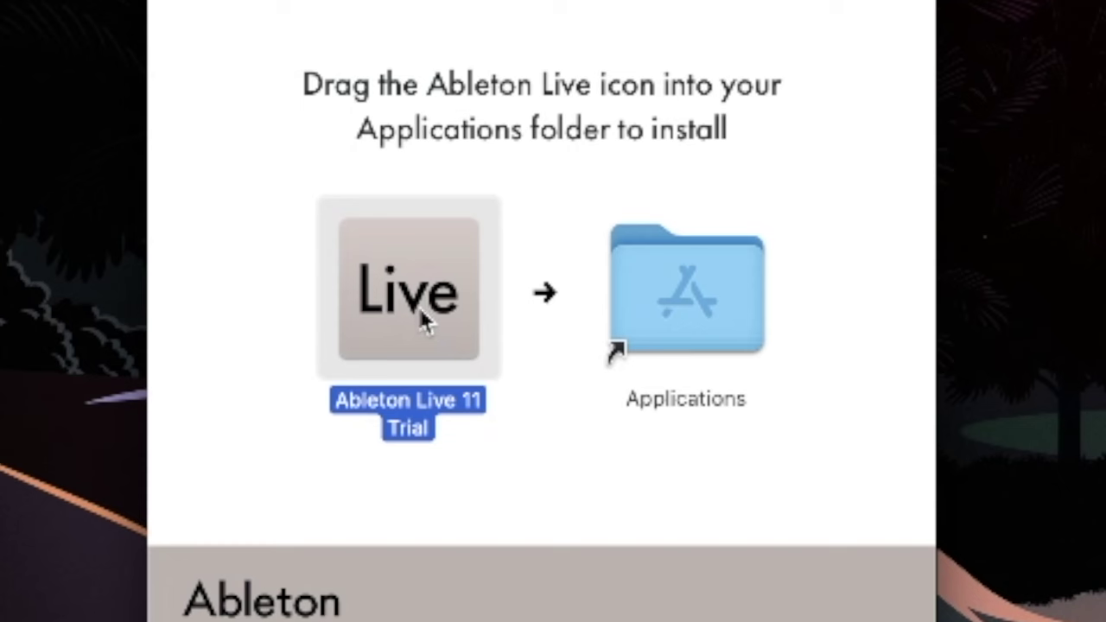
left_click_drag(108, 280, 173, 278)
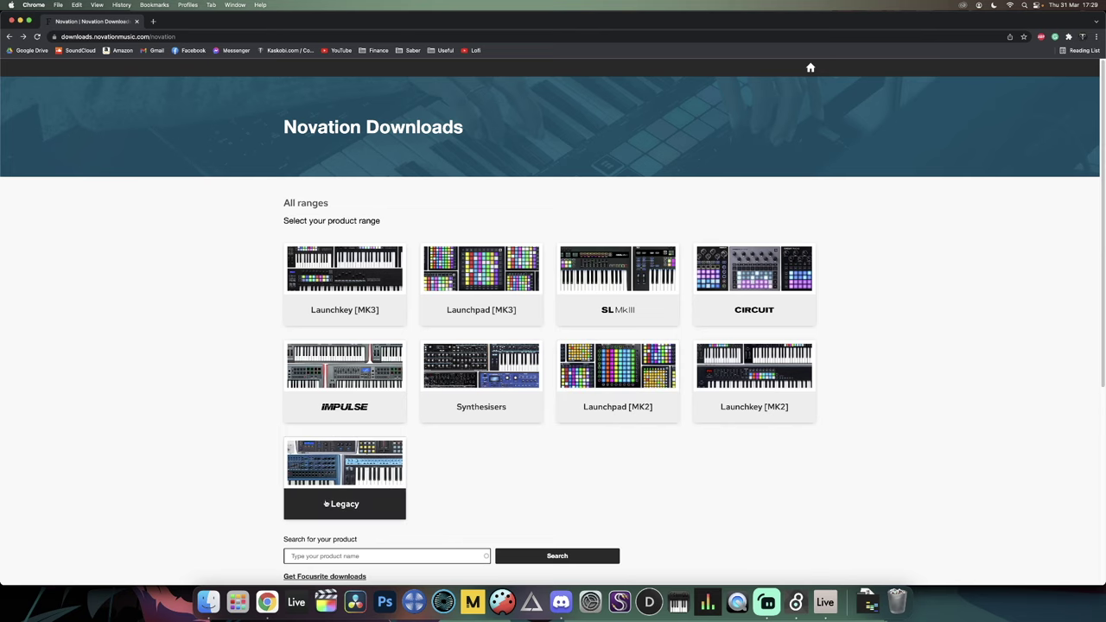
View the Launchpad Pro [MK3] downloads on the Novation downloads site and return to the previous page.
left_click(516, 304)
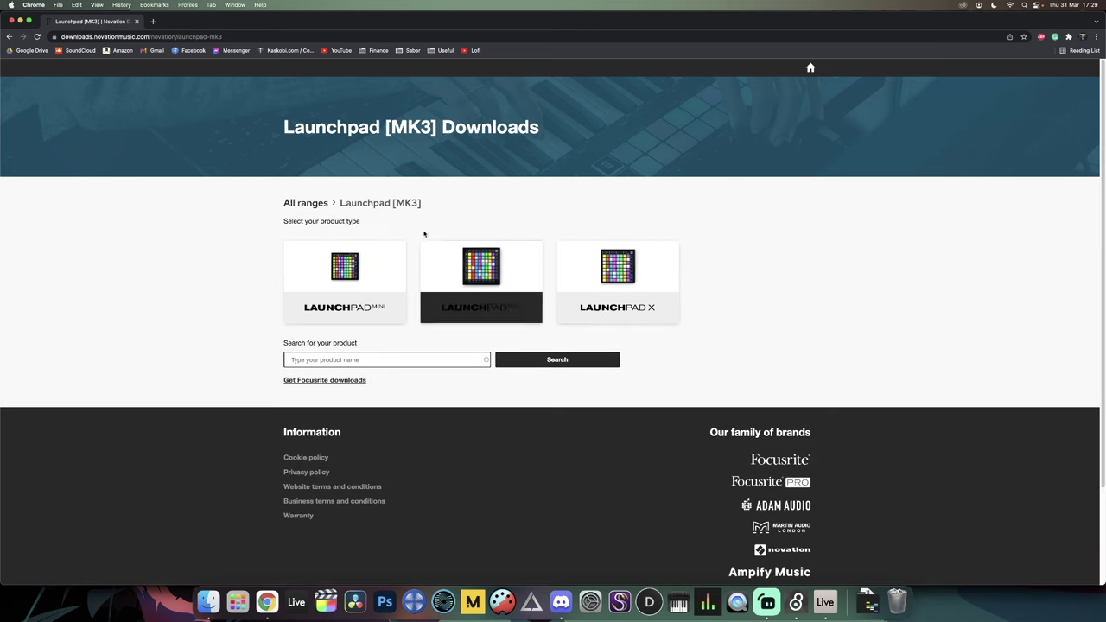
left_click(513, 302)
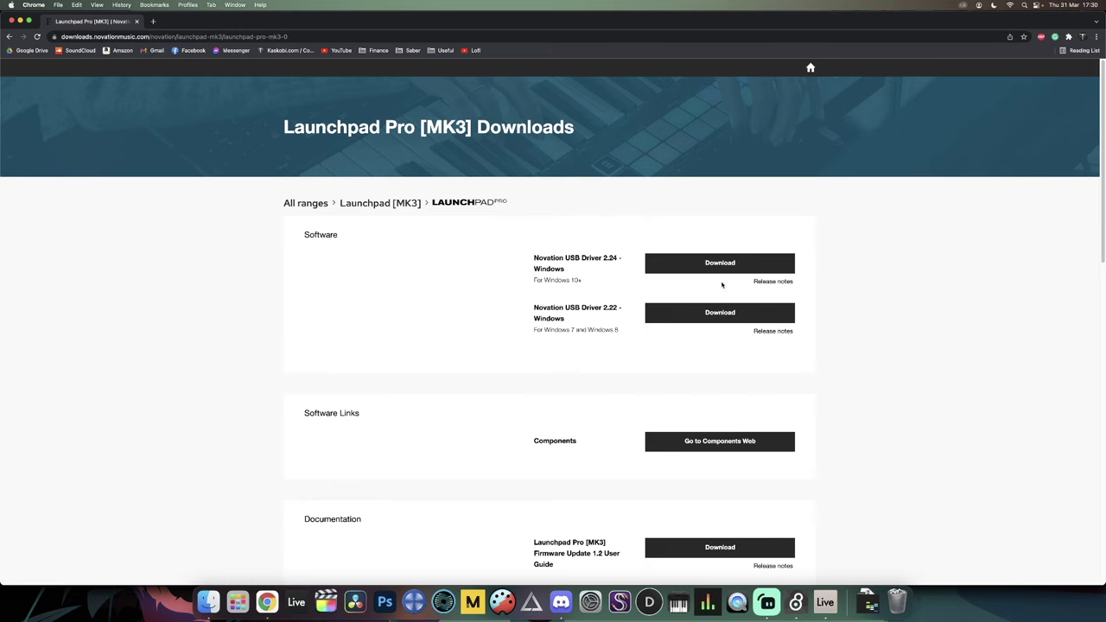
key("super+bracketleft")
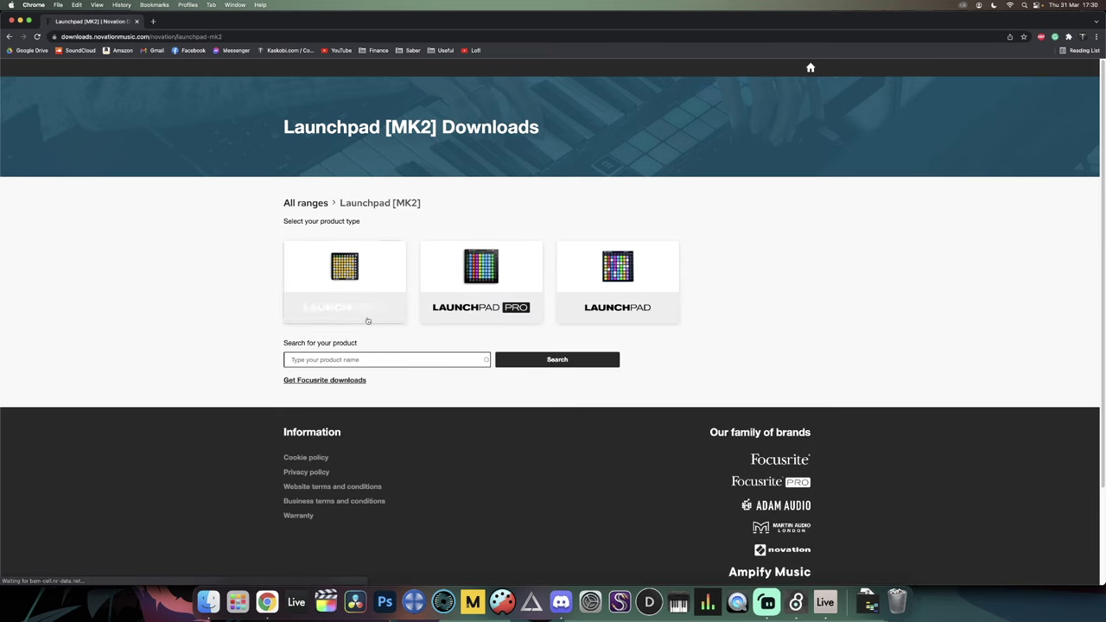
View the Launchpad Pro downloads in the Launchpad [MK2] range and switch their software list away from Mac.
left_click(481, 293)
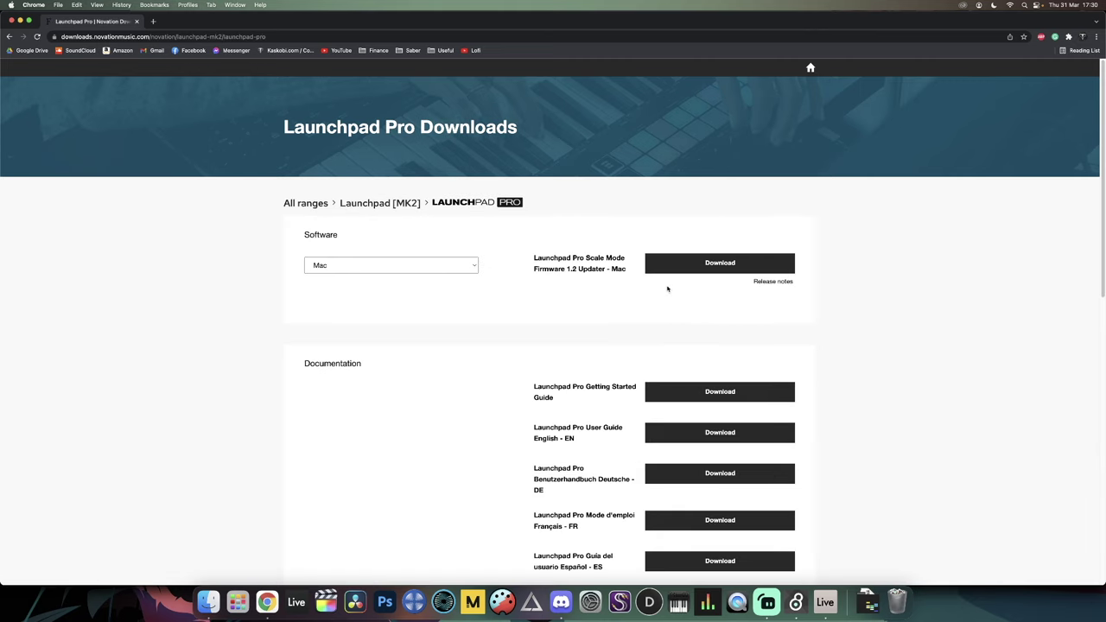
left_click(358, 267)
left_click(358, 255)
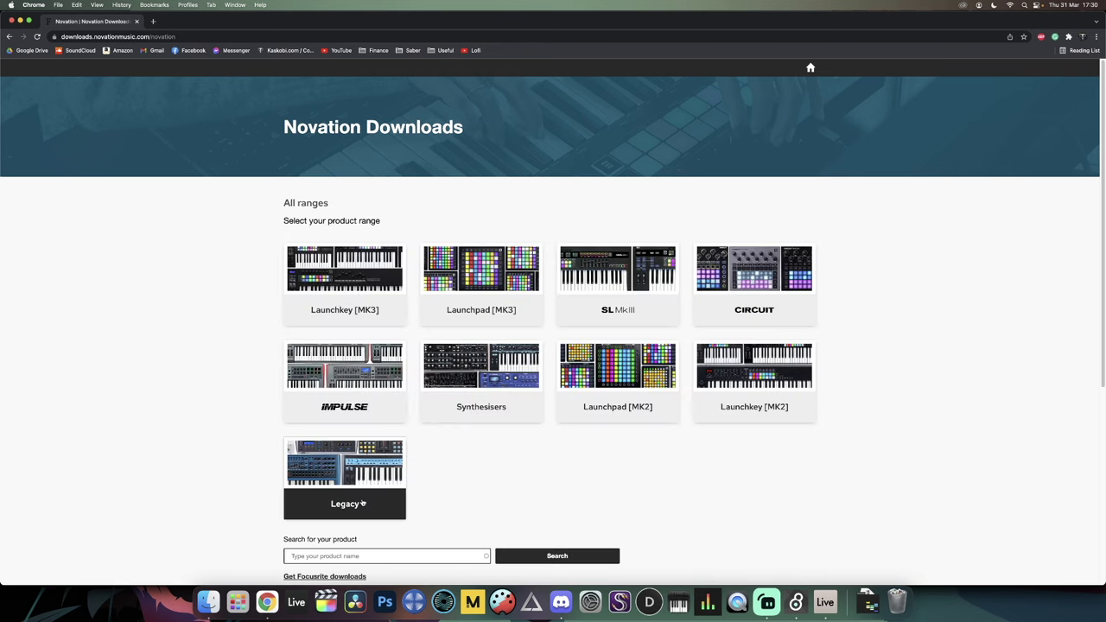
View the Launchpad S downloads in the legacy Launchpad [MK1] range and change the operating system shown for its software.
left_click(376, 502)
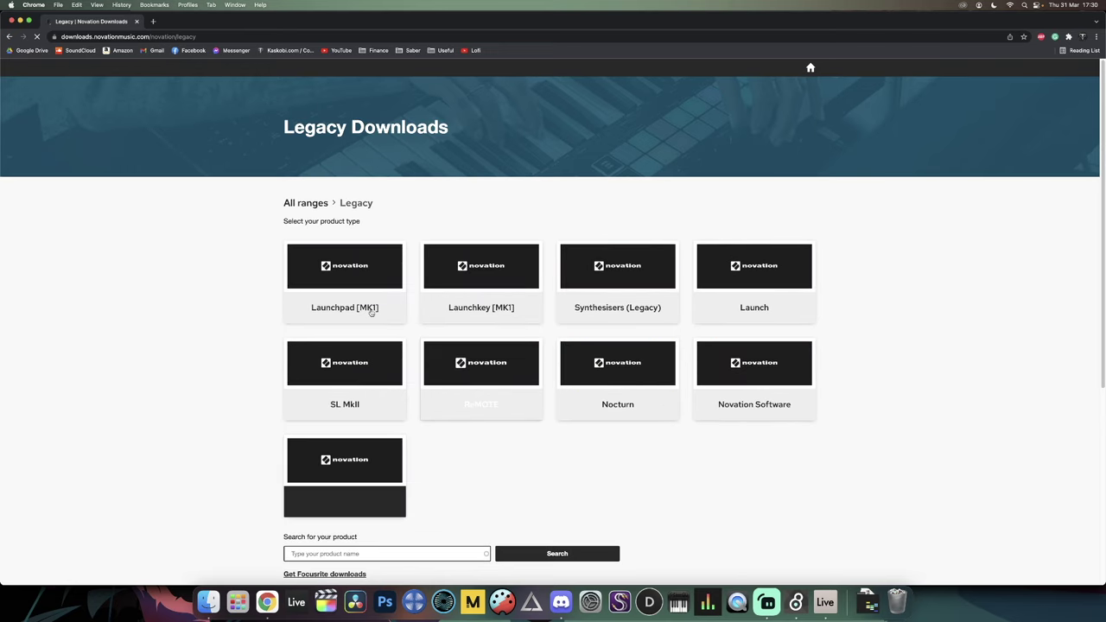
left_click(363, 312)
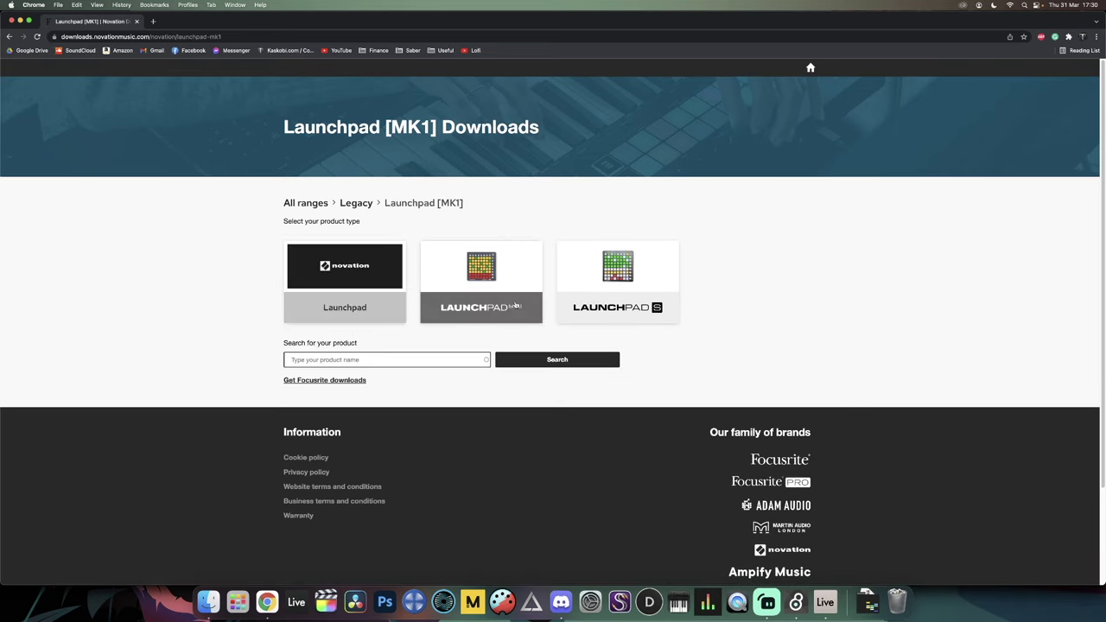
left_click(596, 309)
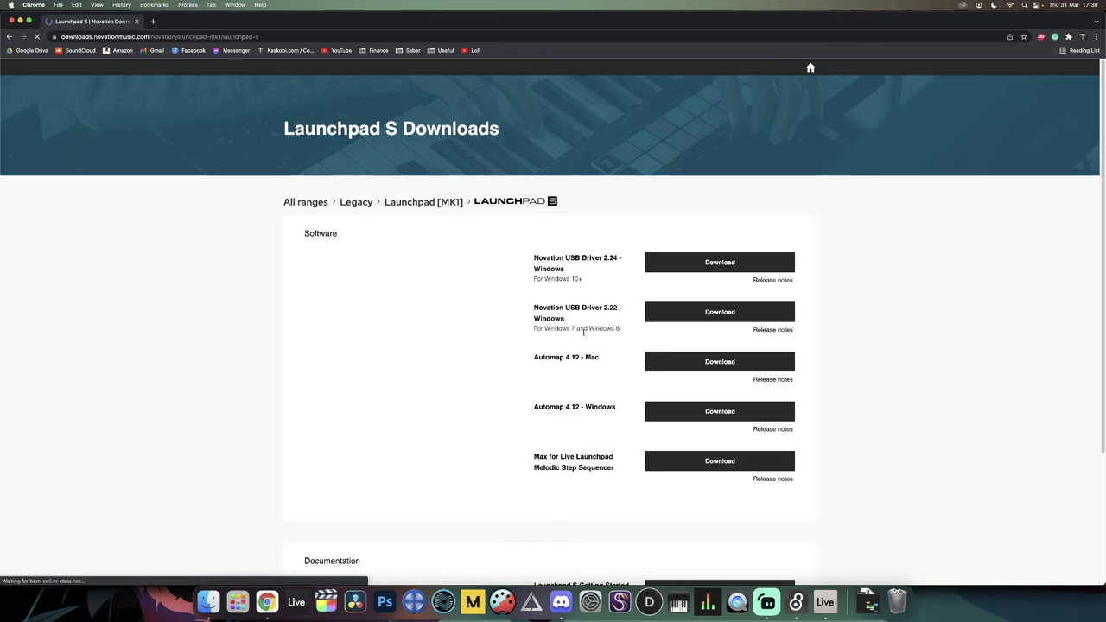
left_click(459, 269)
key("Up")
key("Return")
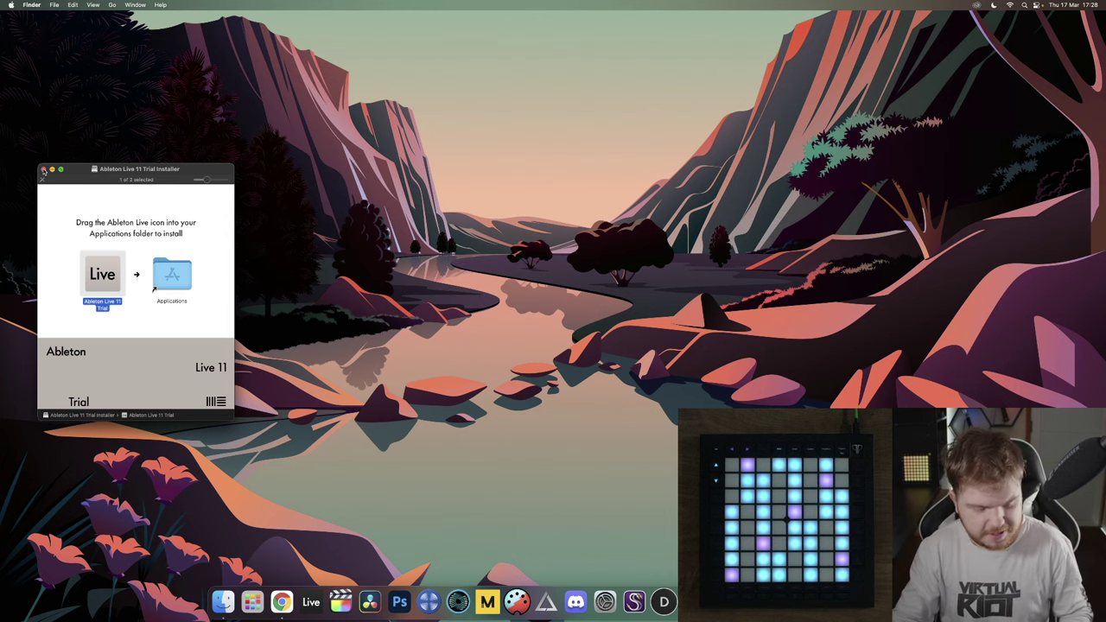
Close the Live 11 trial installer window and launch Ableton Live 11 Trial with saving and exporting disabled.
left_click(43, 171)
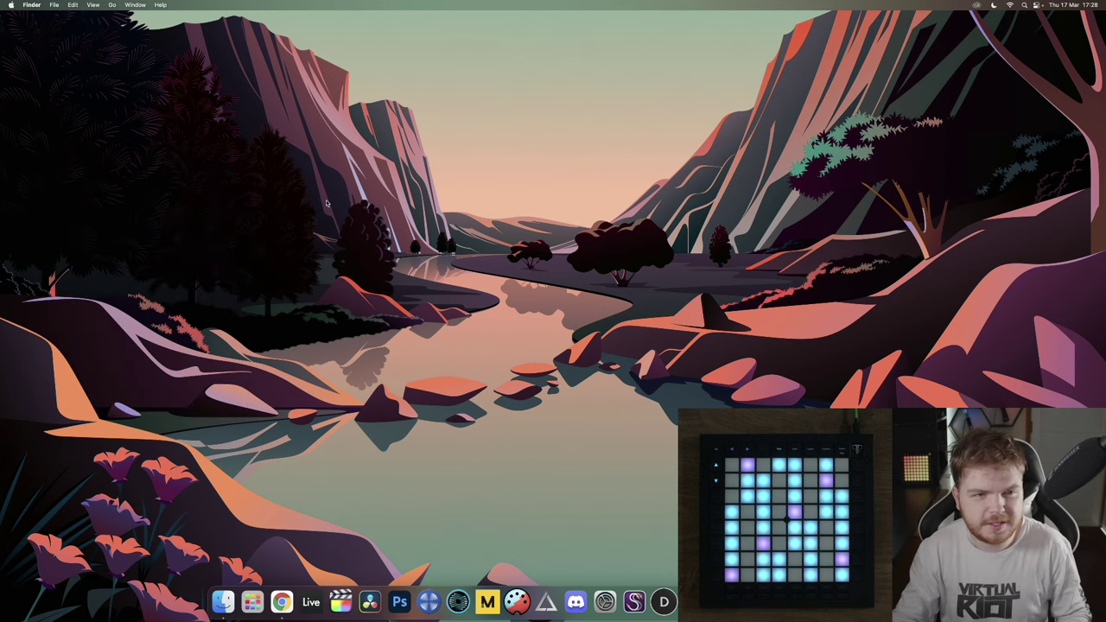
key("super+space")
type("ab")
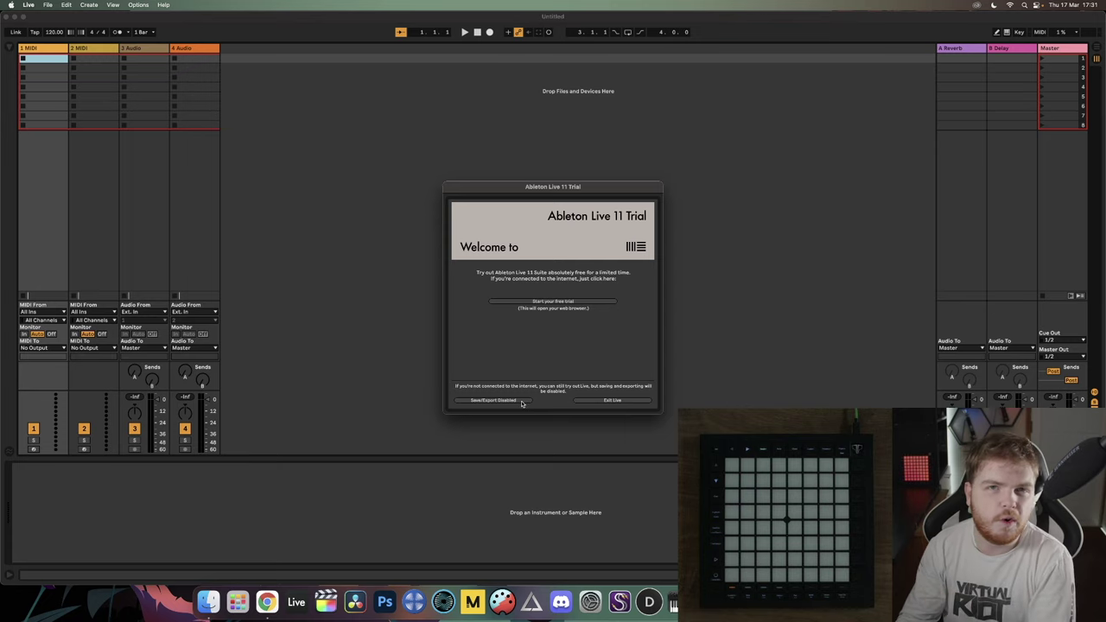
left_click(522, 404)
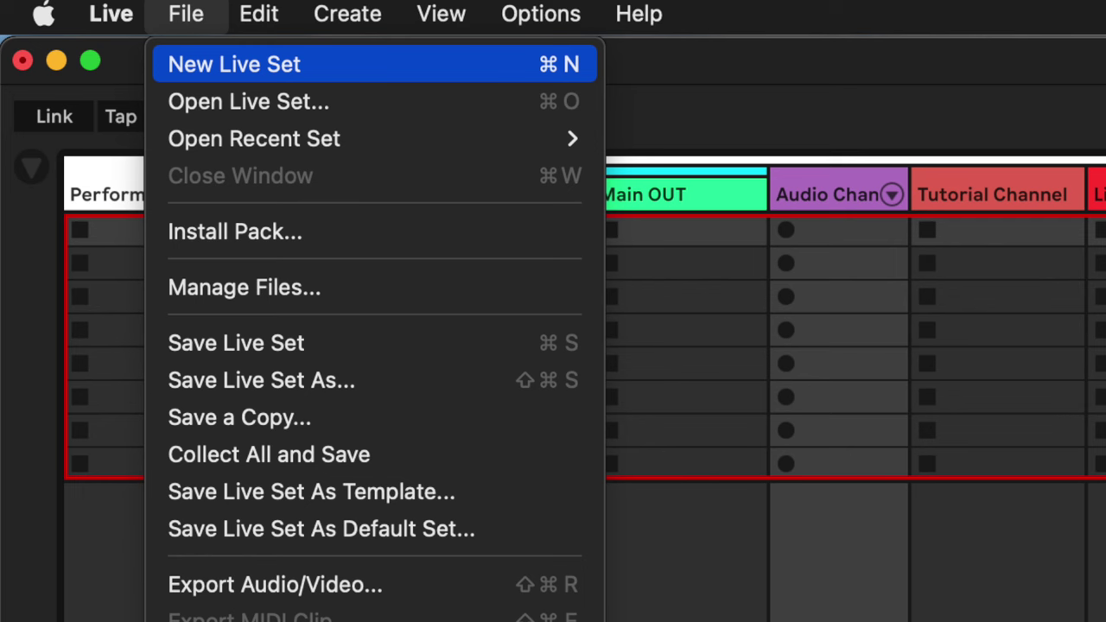
Create a new Live Set and examine the available buffer sizes in the audio preferences.
left_click(234, 64)
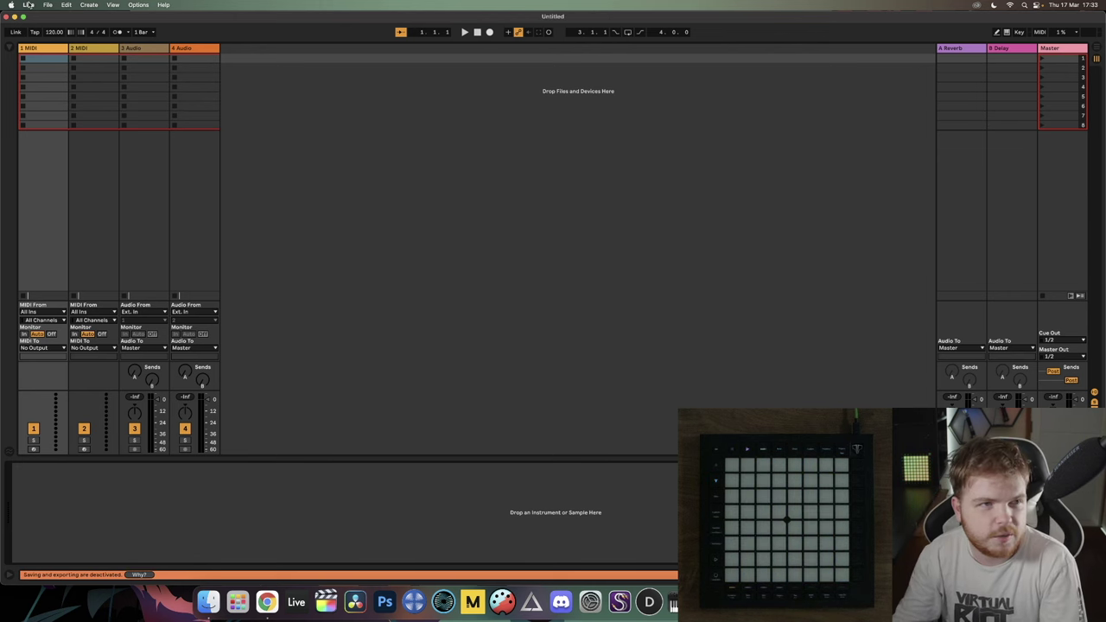
left_click(28, 5)
left_click(29, 6)
left_click(29, 5)
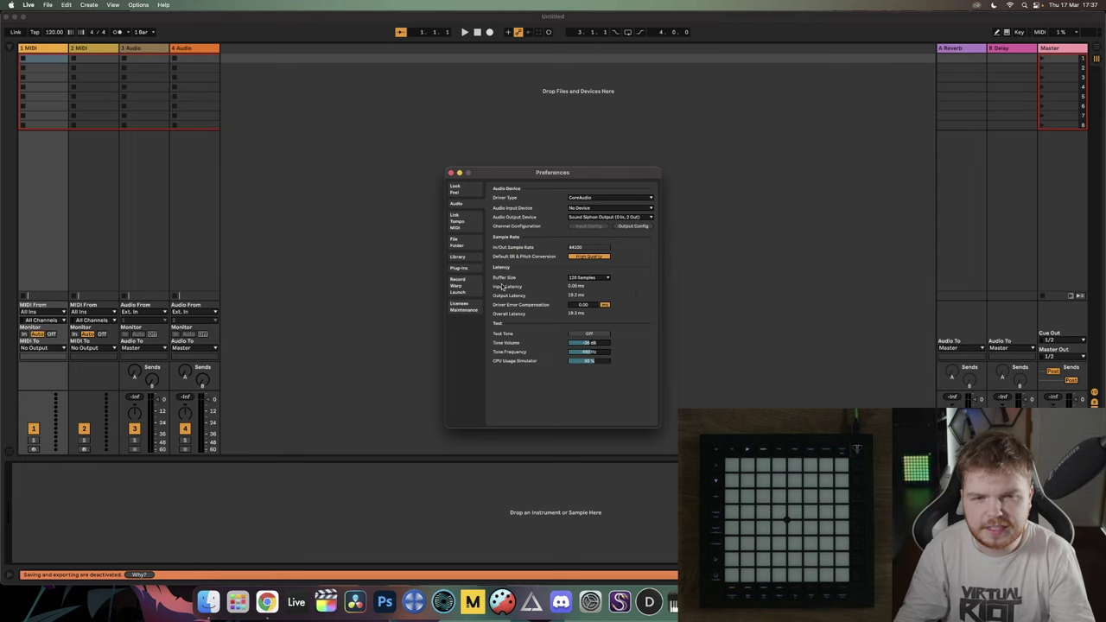
left_click(603, 278)
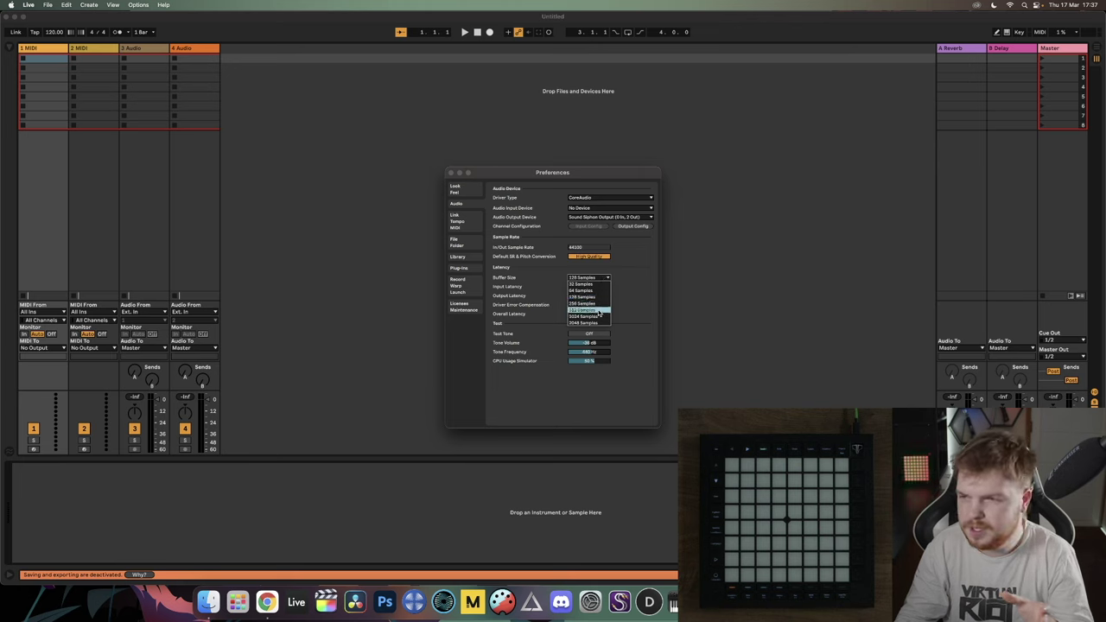
left_click(622, 283)
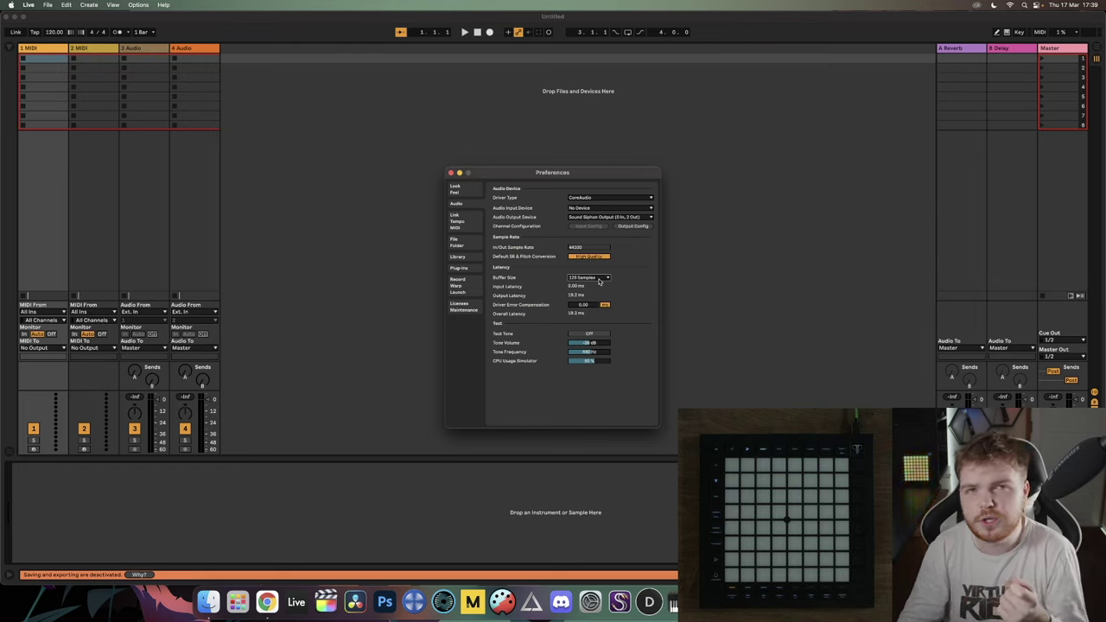
Toggle Track and Remote for the second Launchpad Pro MK3 input port in the MIDI preferences, and close Preferences.
left_click(469, 222)
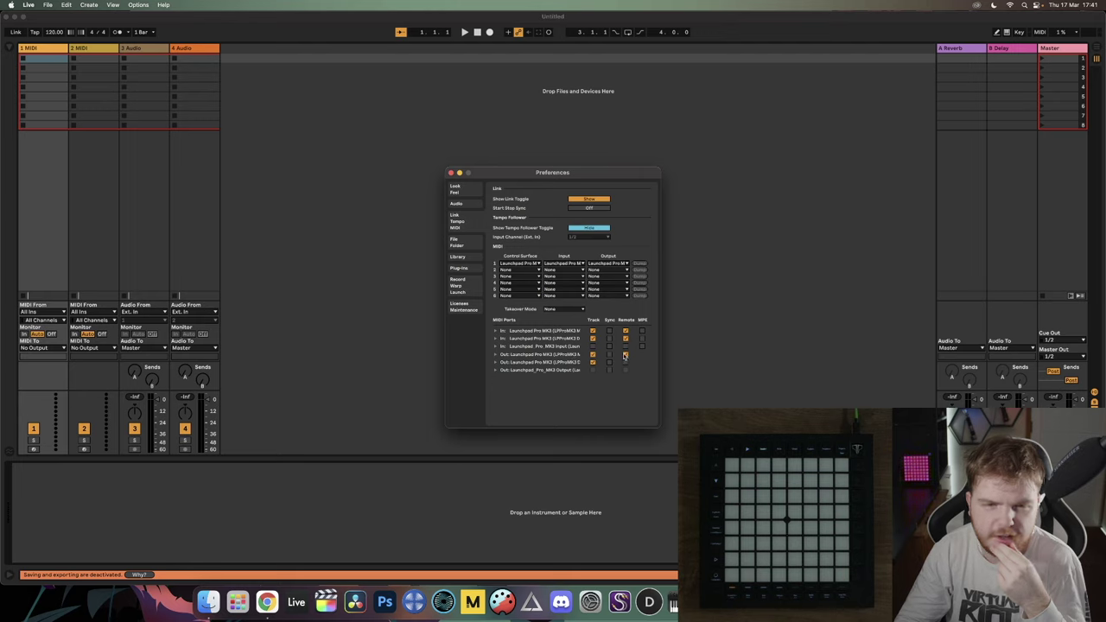
left_click(592, 339)
left_click(627, 339)
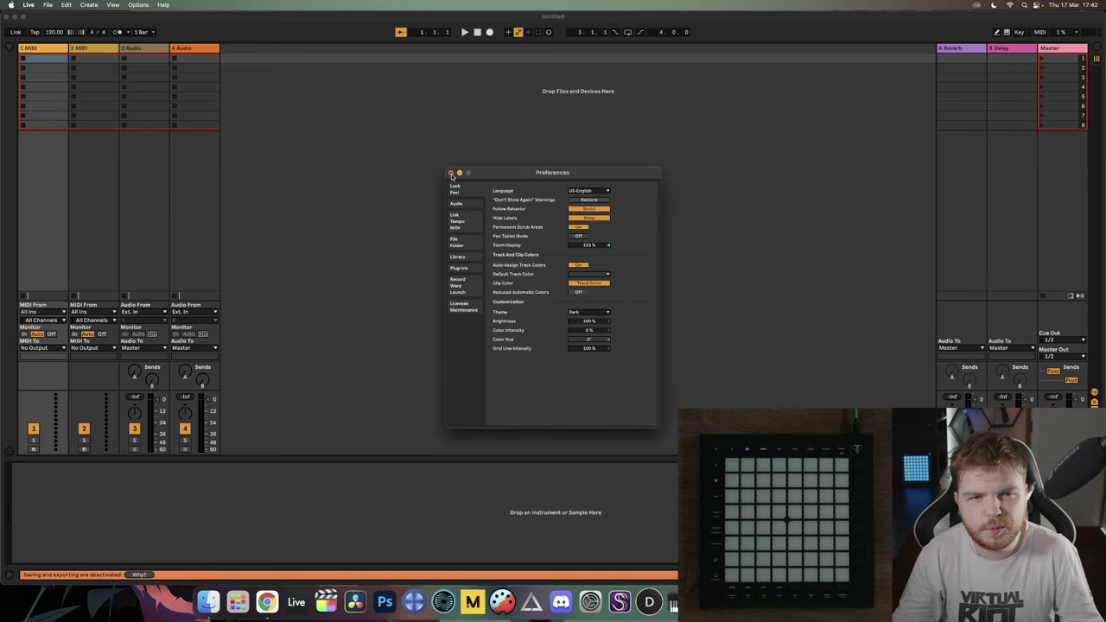
left_click(451, 174)
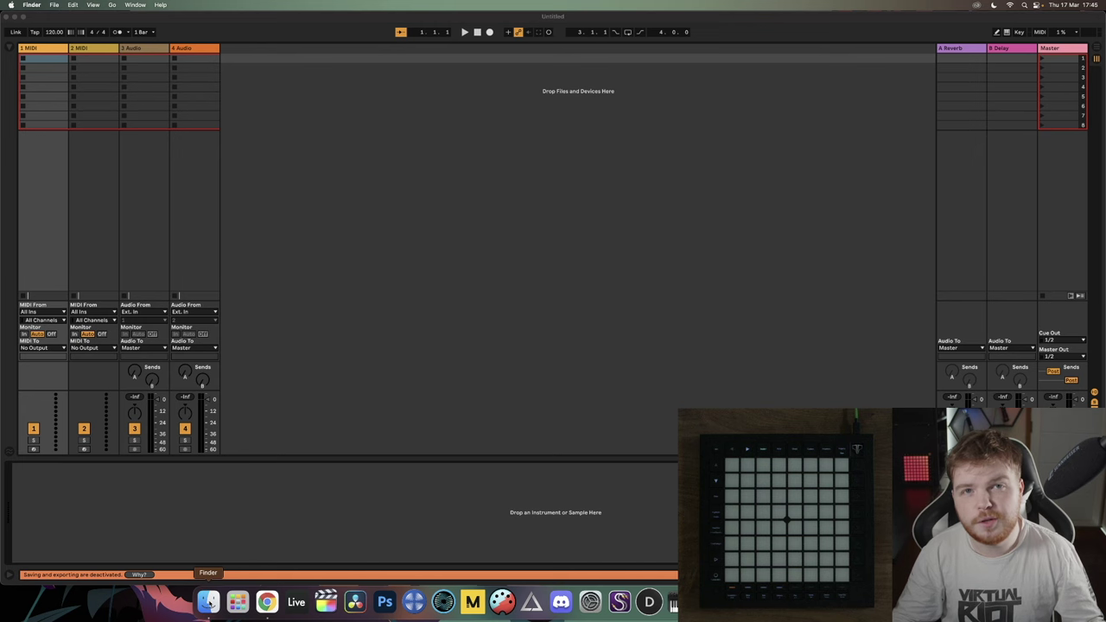
Switch to Finder, extract Lena Raine - Pigstep Project.zip and open Lena Raine - Pigstep.als from the extracted folder.
left_click(209, 603)
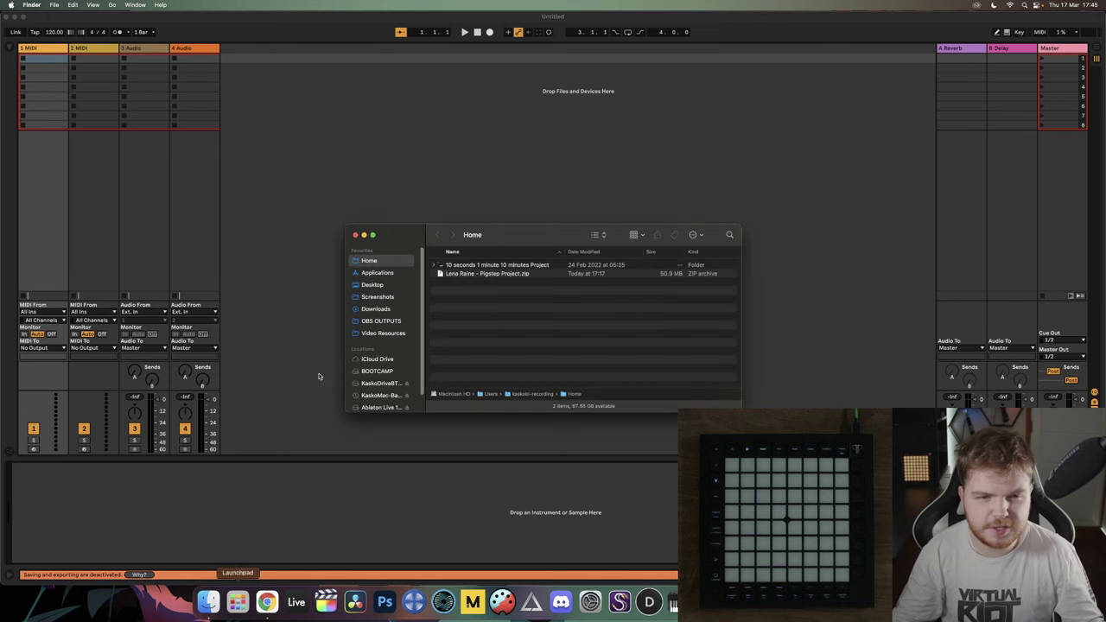
double_click(486, 274)
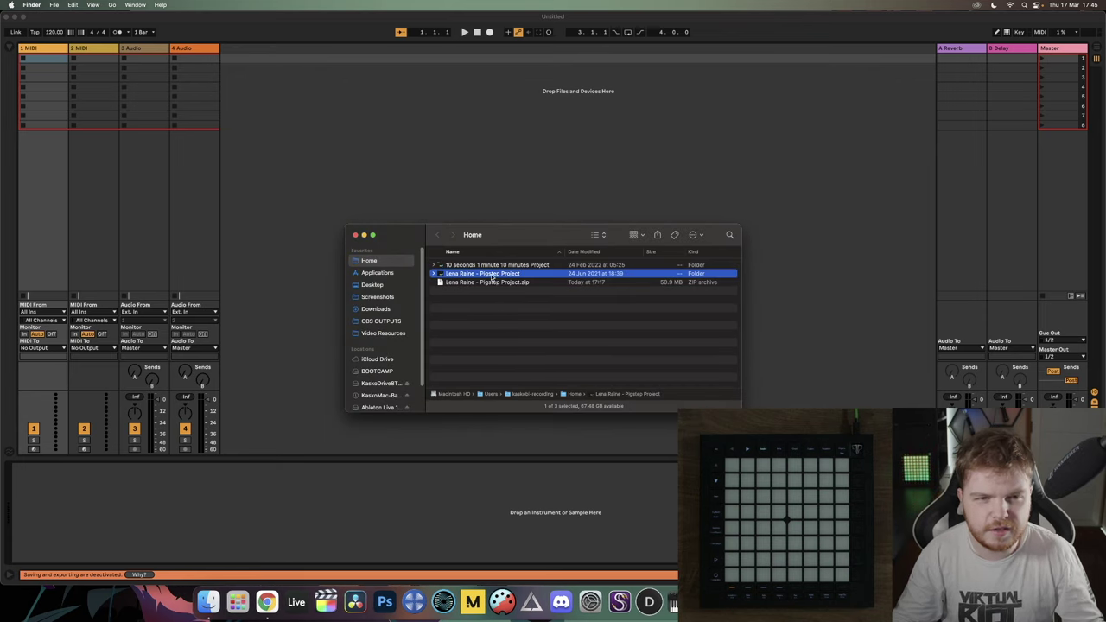
double_click(489, 274)
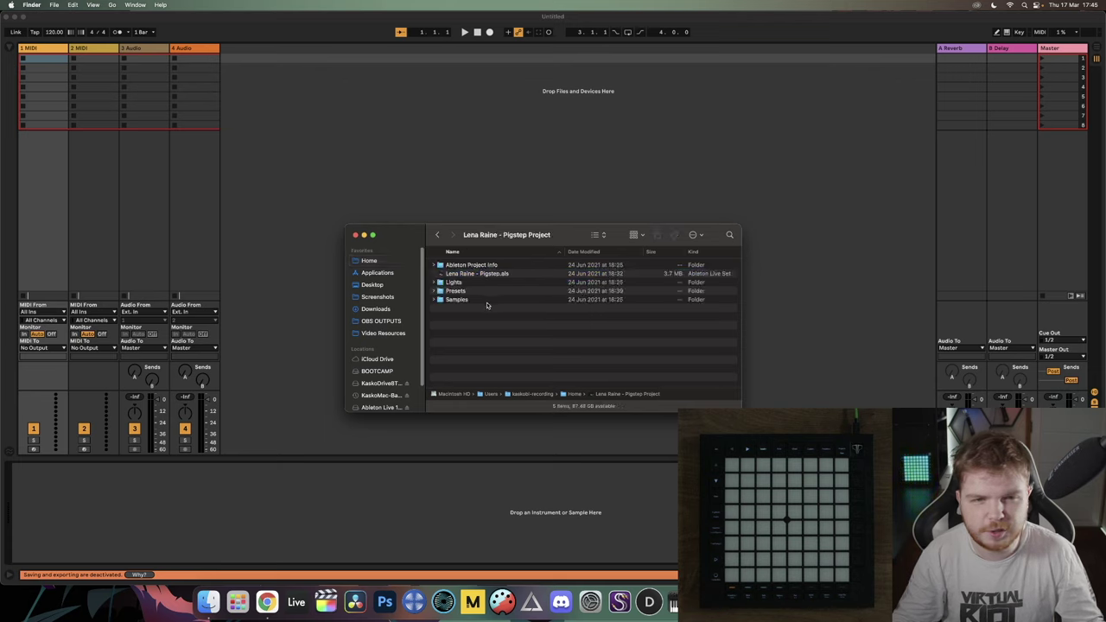
left_click(520, 274)
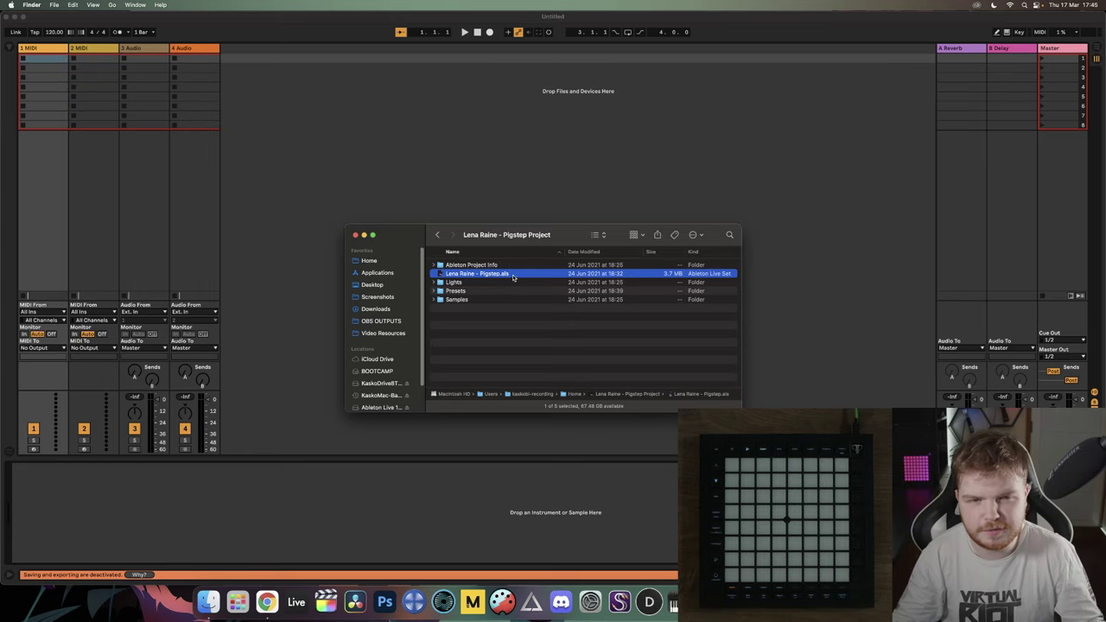
double_click(510, 274)
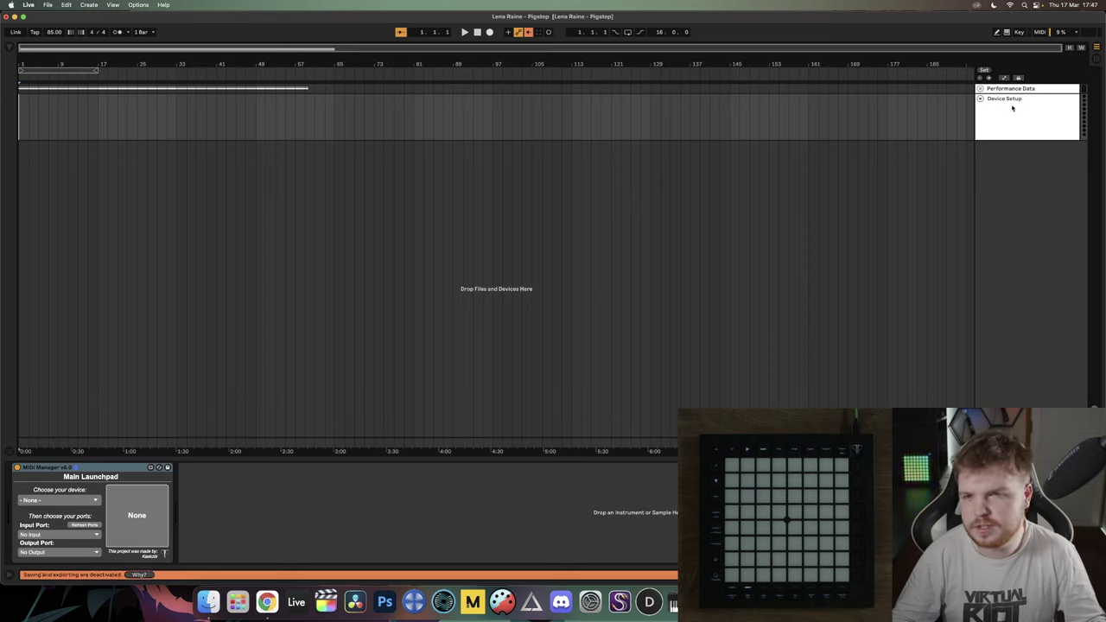
Look at the tracks inside the Performance Data group, collapse it again and select the Device Setup track.
left_click(980, 88)
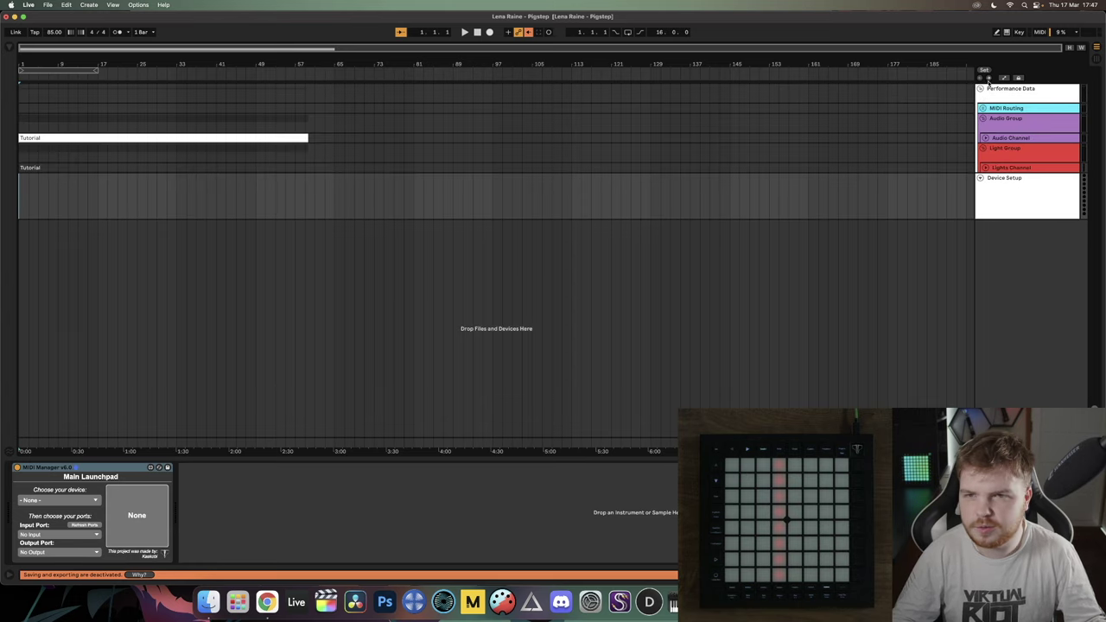
left_click(981, 88)
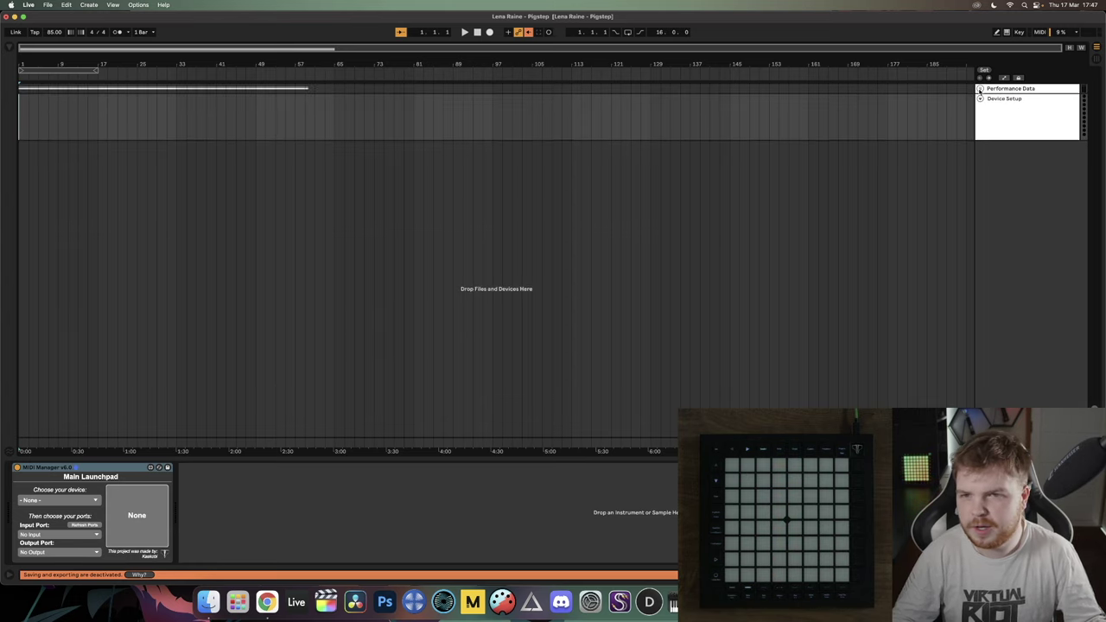
left_click(1017, 115)
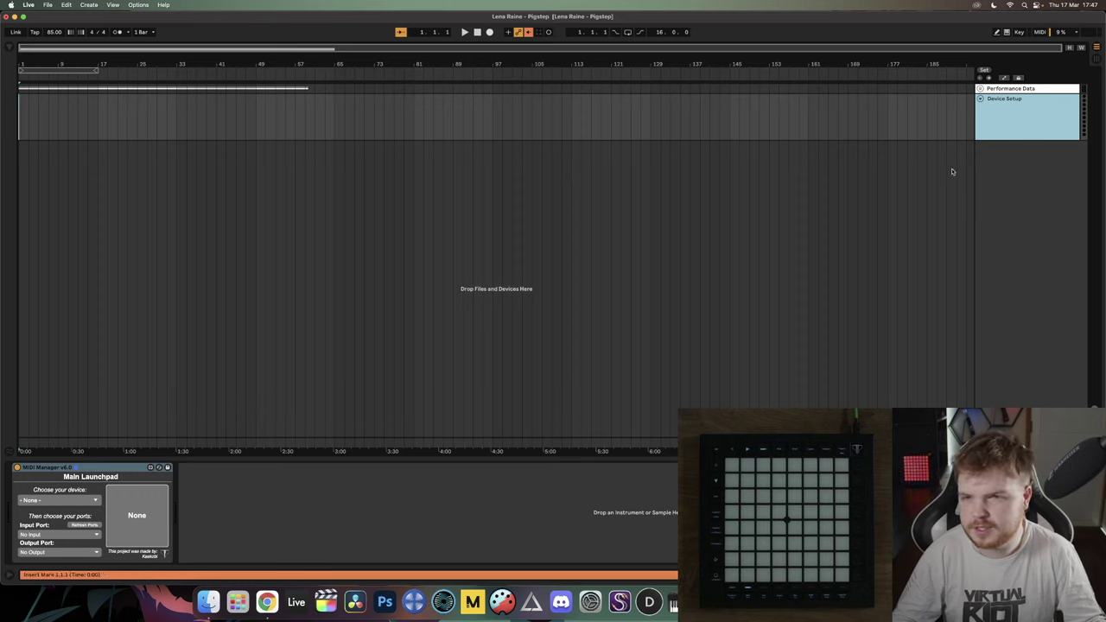
left_click(78, 450)
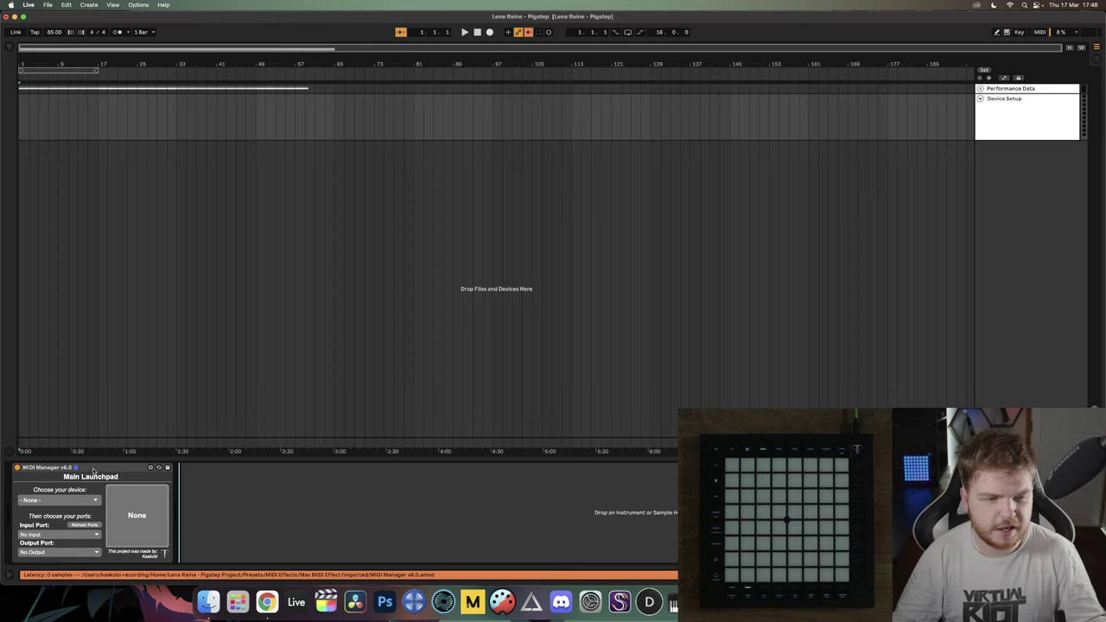
Set the MIDI Manager device to Launchpad Pro MK3 and both its input and output ports to Launchpad Pro MK3 (LPProMK3 MIDI).
left_click(77, 501)
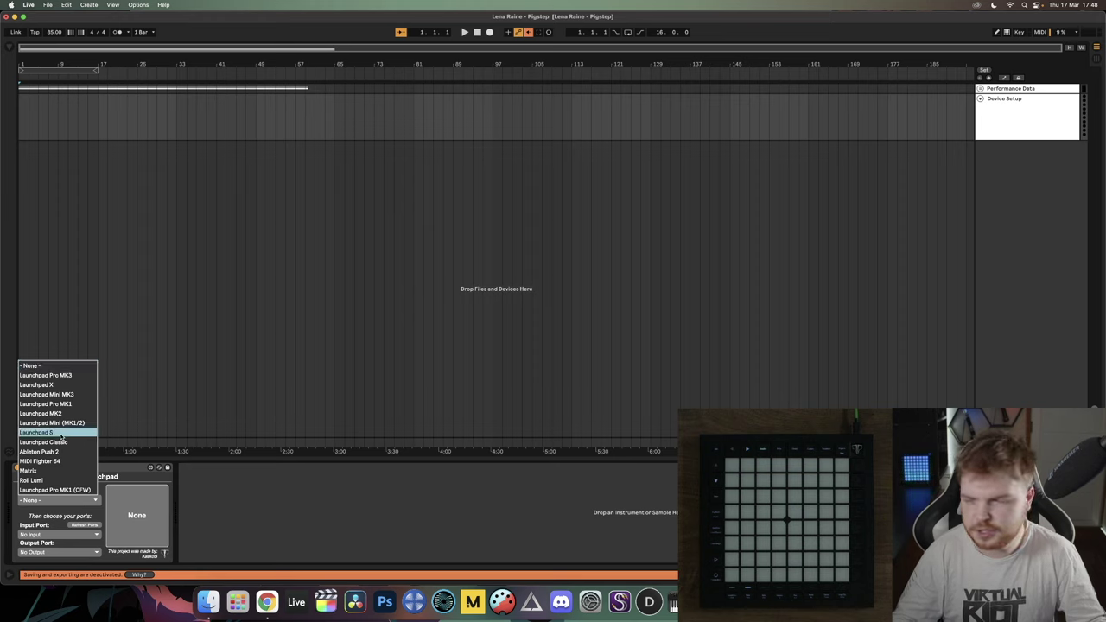
left_click(78, 376)
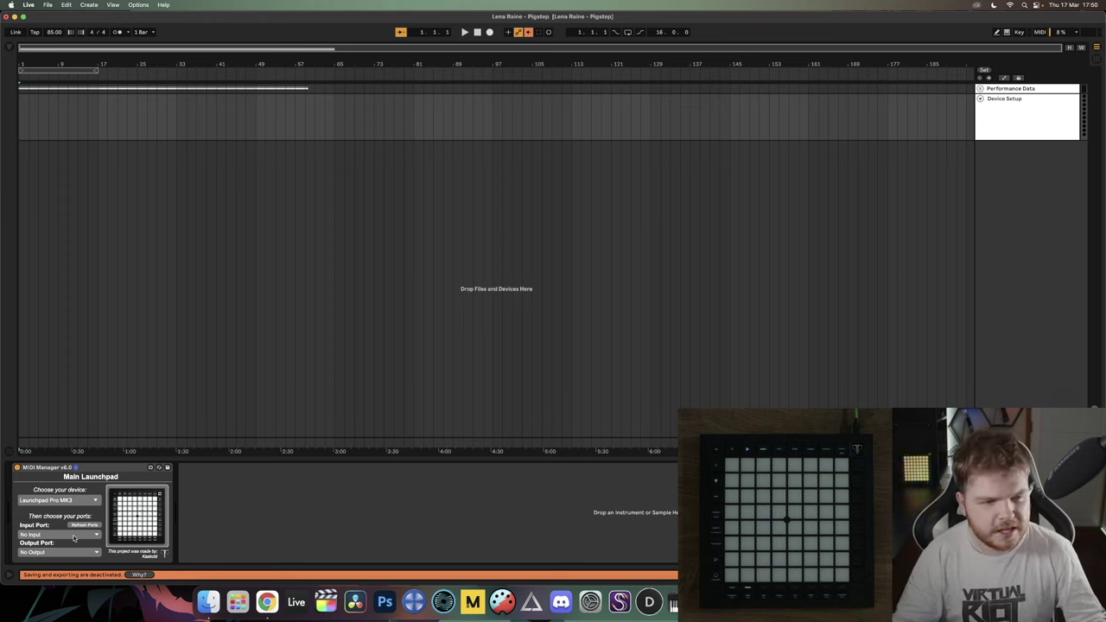
left_click(94, 535)
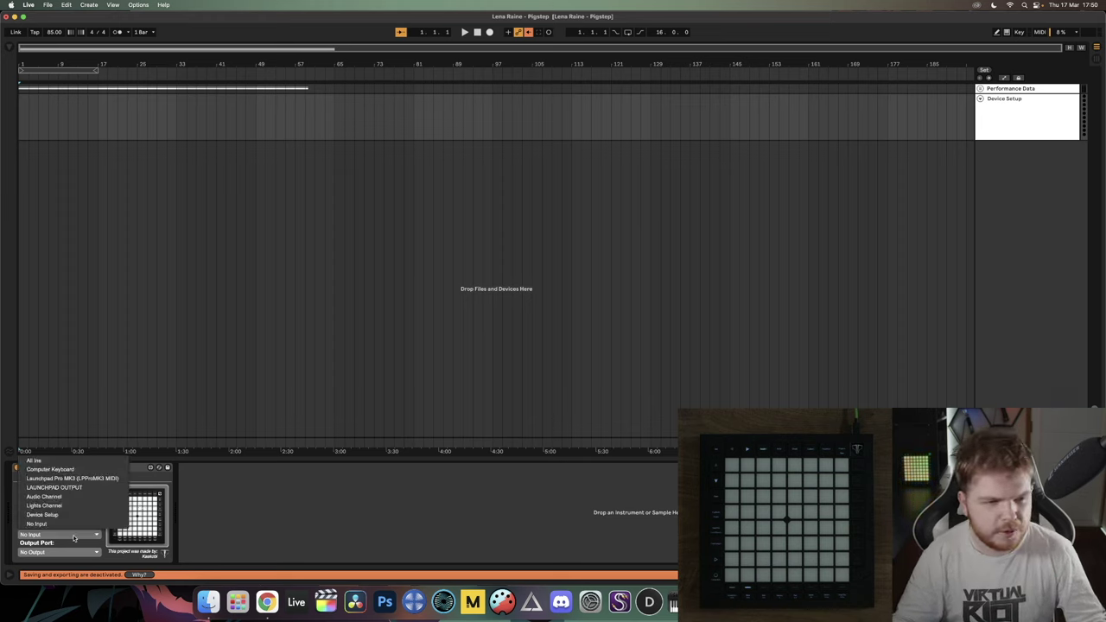
left_click(123, 480)
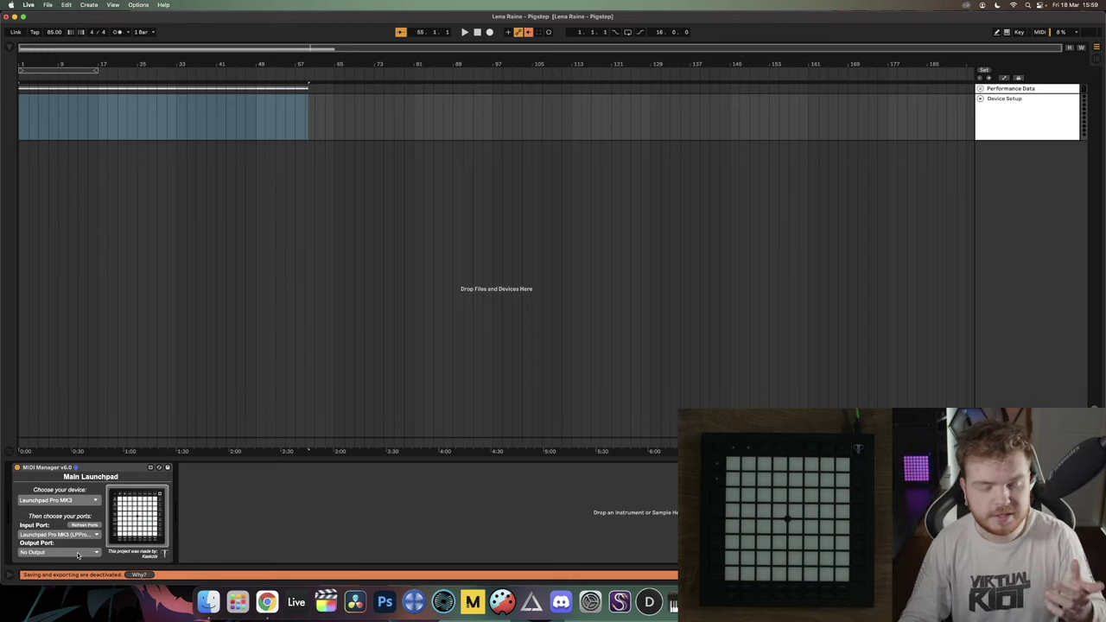
left_click(76, 554)
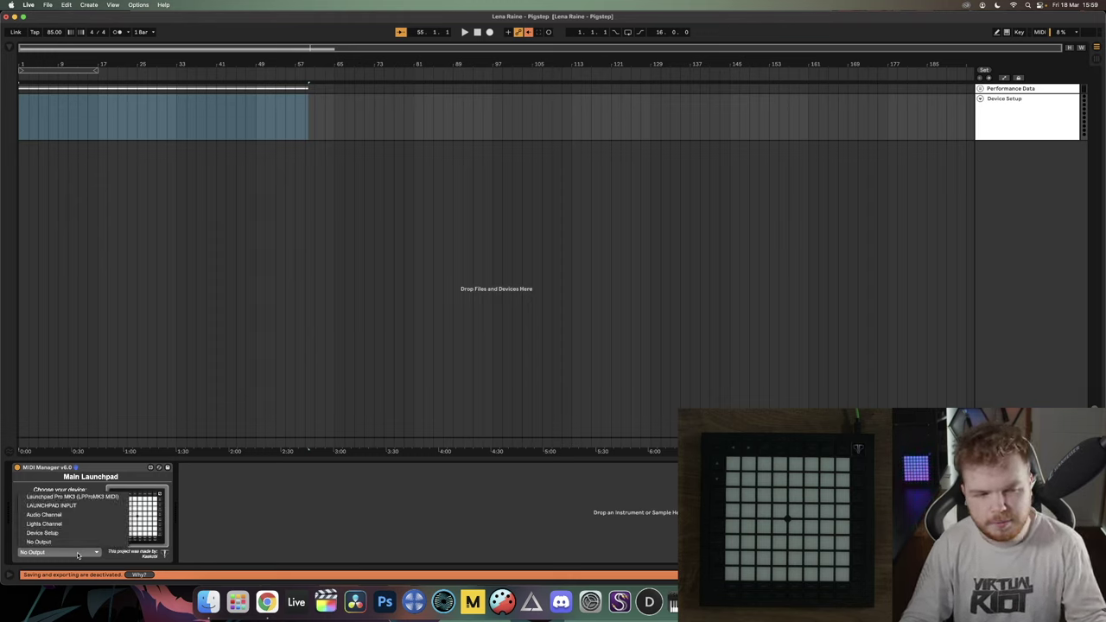
left_click(87, 501)
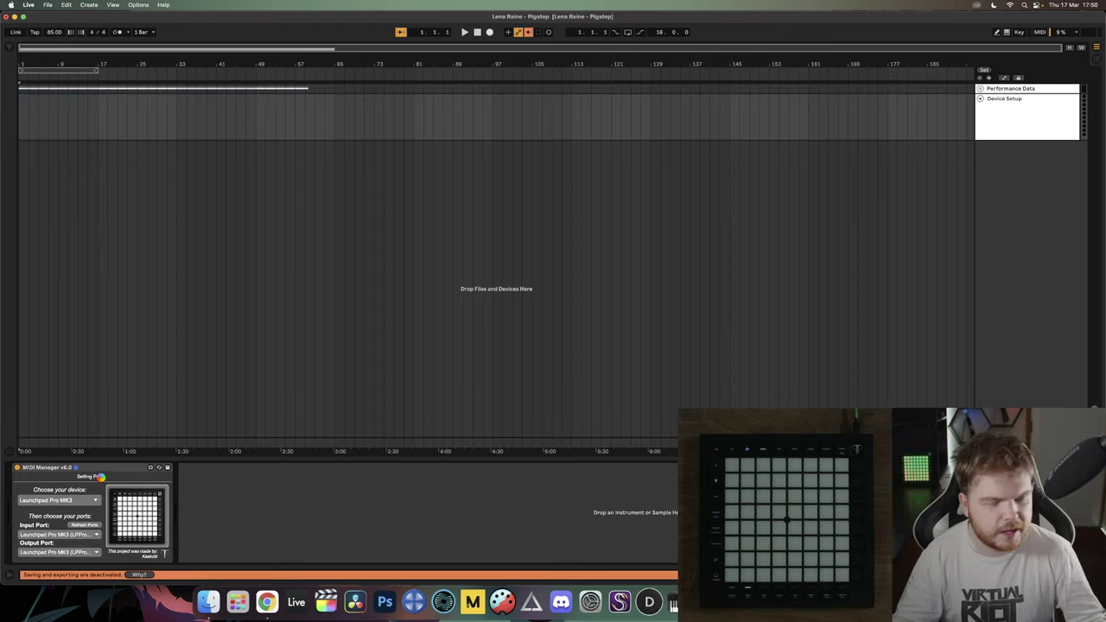
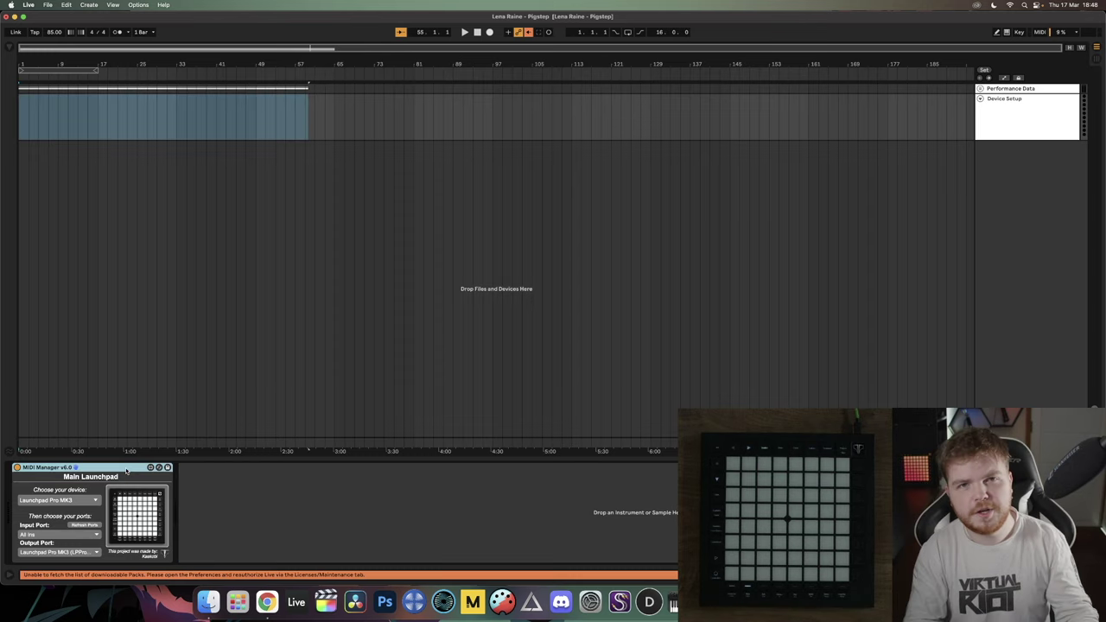
Duplicate the MIDI Manager device on the Device Setup track by copying and pasting it, and select the original.
key("super+c")
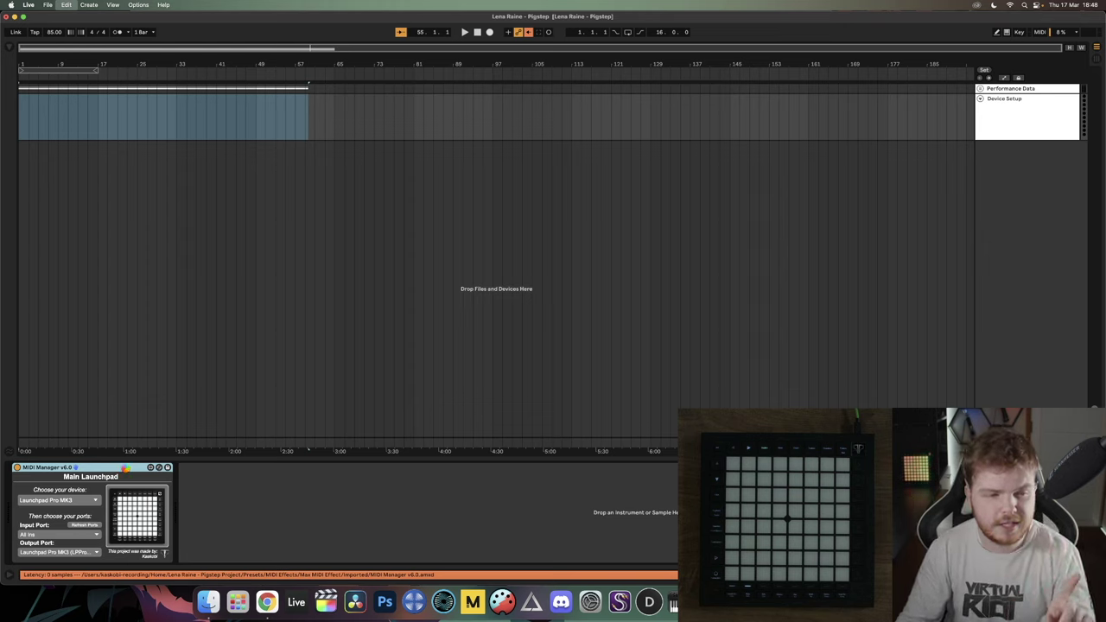
key("super+v")
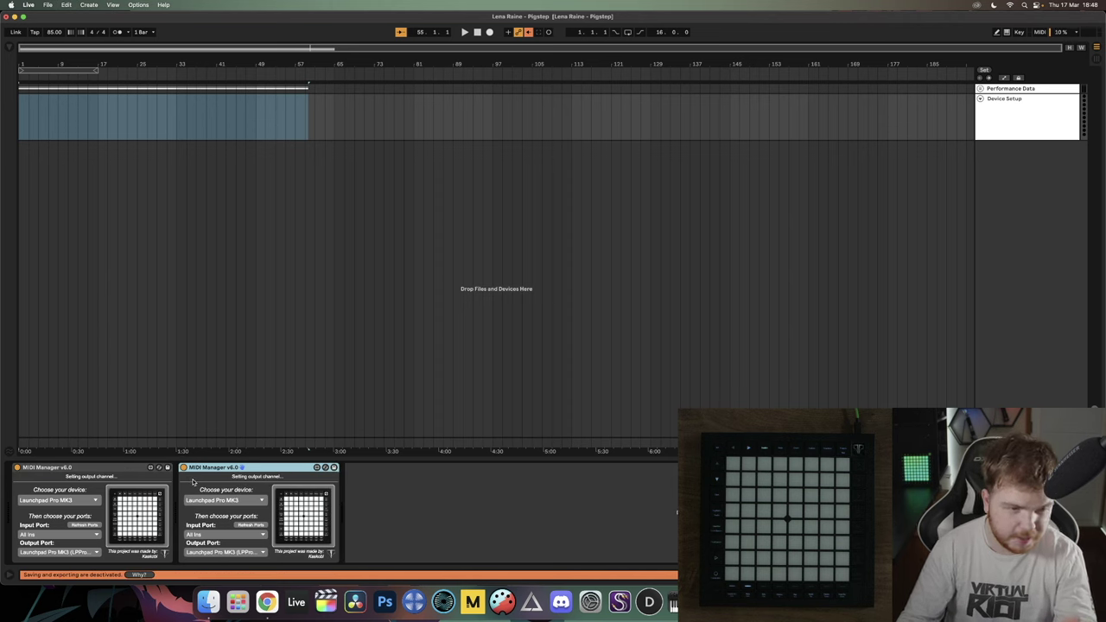
left_click(143, 470)
left_click(447, 511)
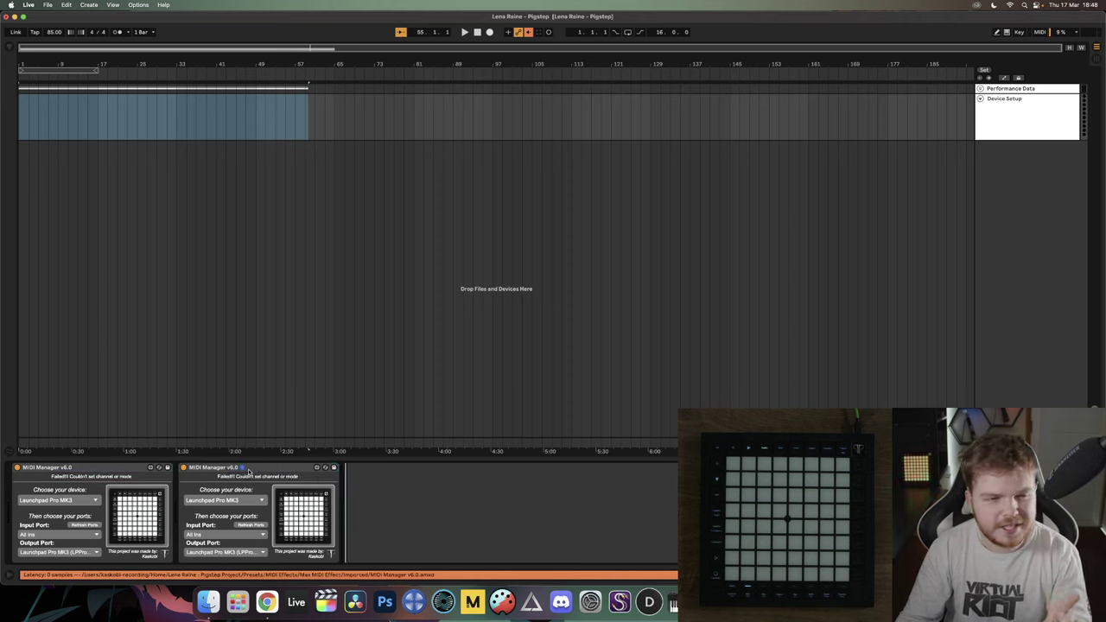
left_click(123, 468)
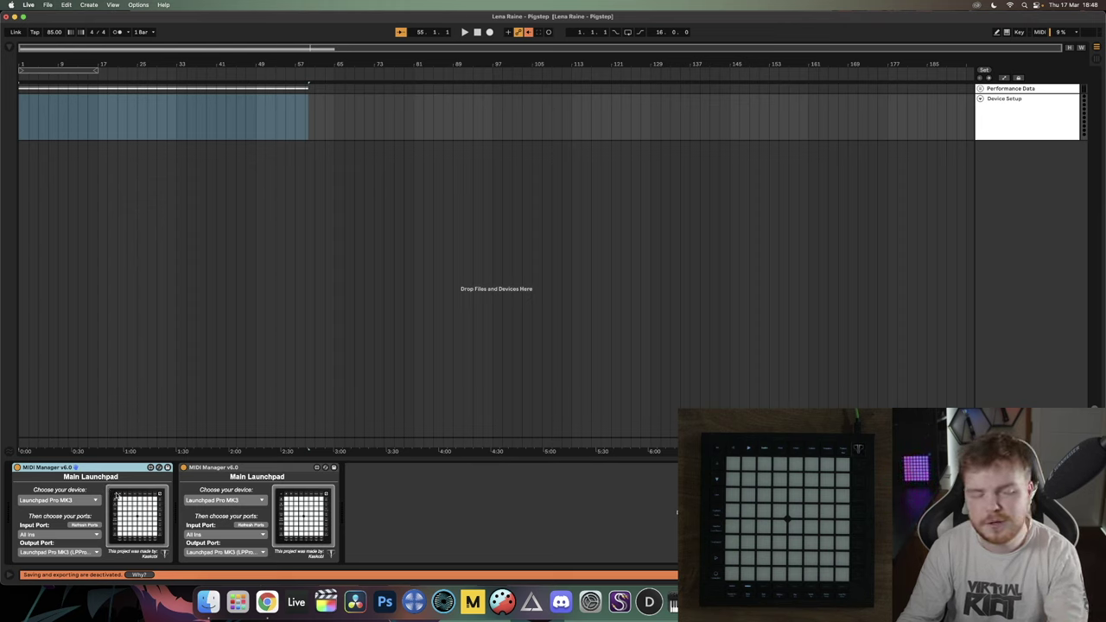
left_click(71, 503)
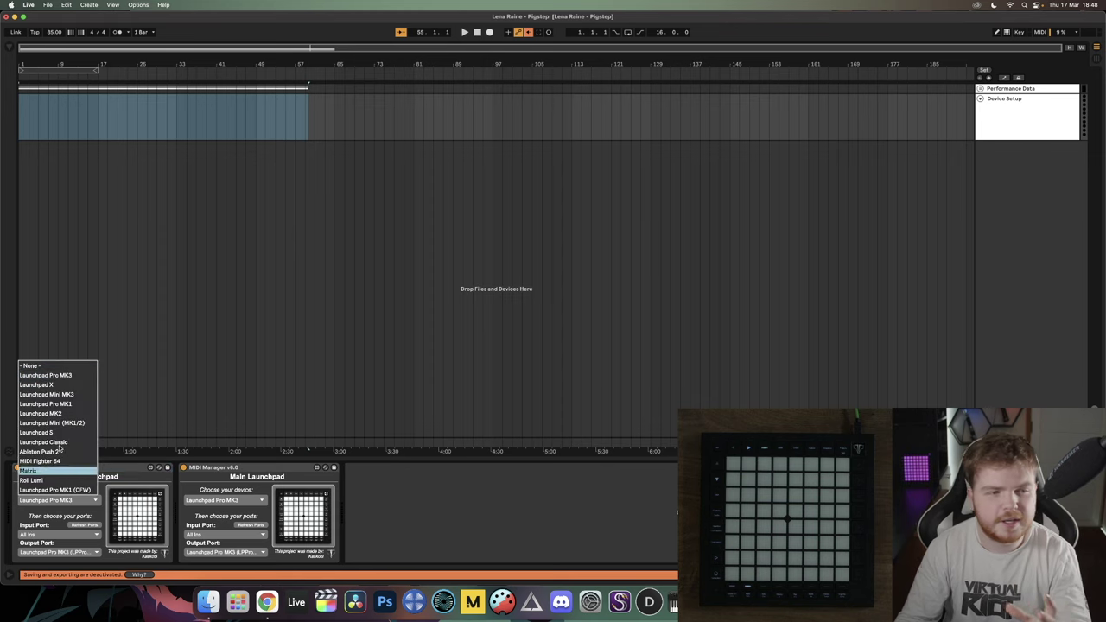
left_click(39, 385)
left_click(226, 500)
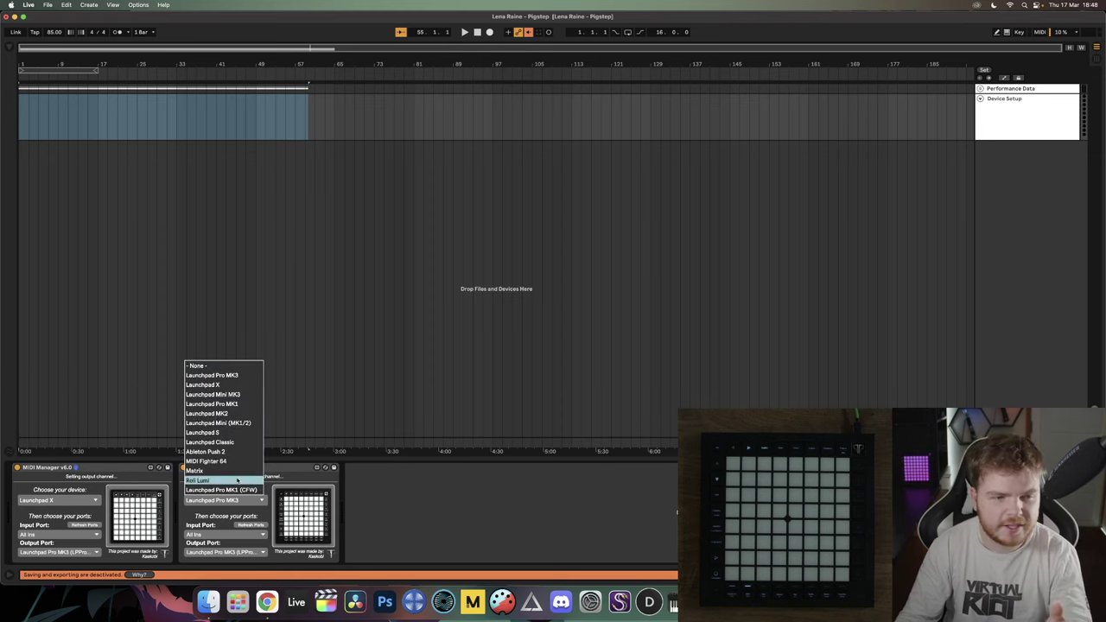
left_click(216, 394)
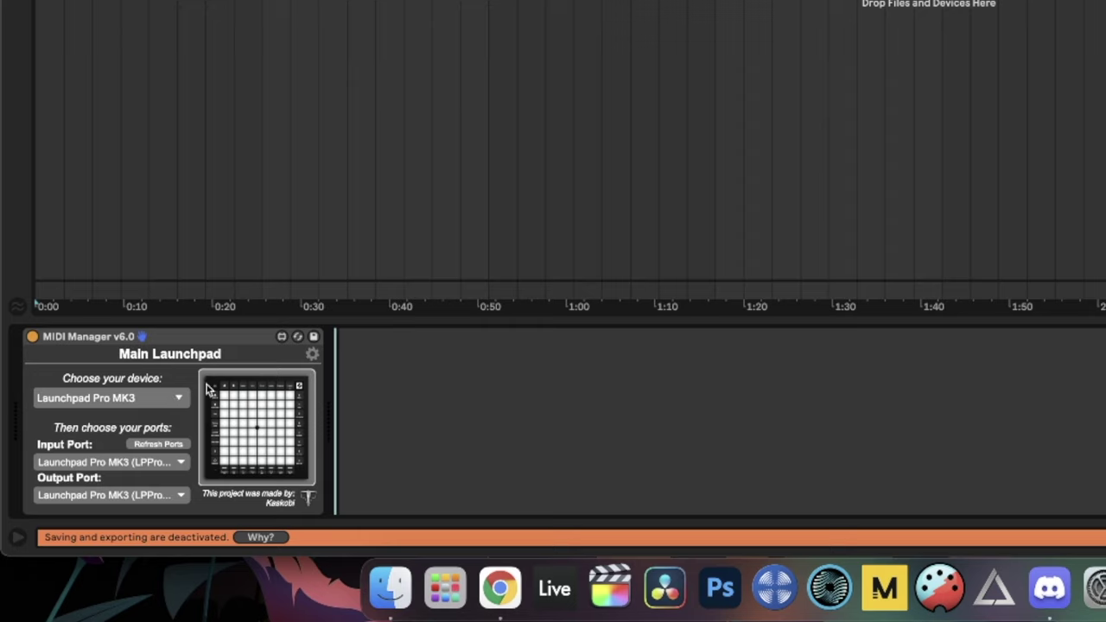
Show the MIDI Manager's settings and switch Auto-set Channel and Mode off and back on.
left_click(313, 356)
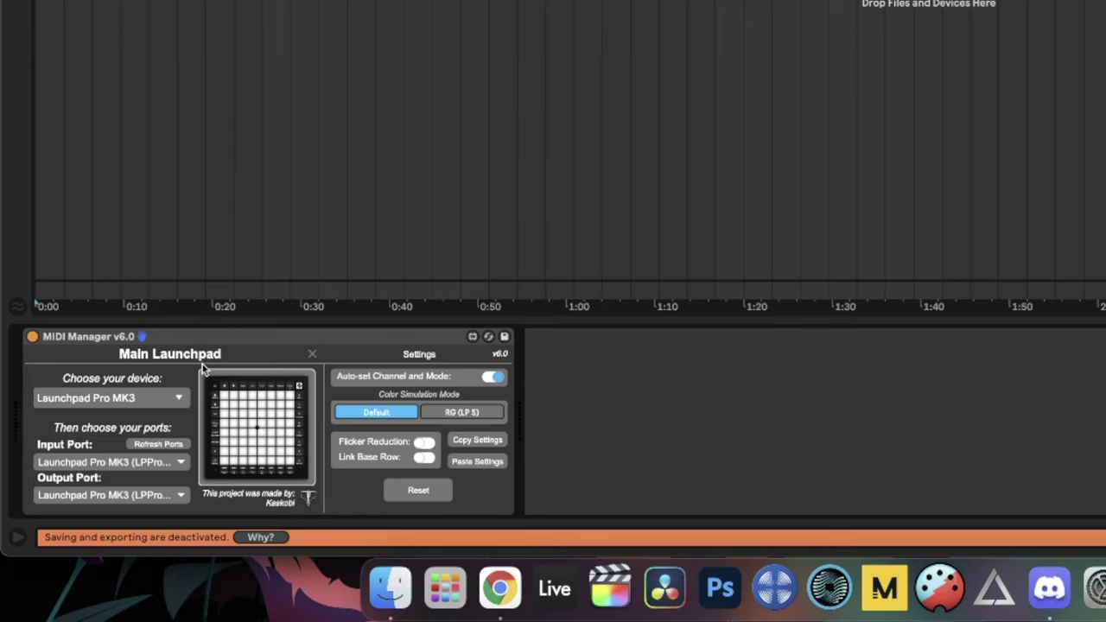
left_click(493, 379)
left_click(492, 380)
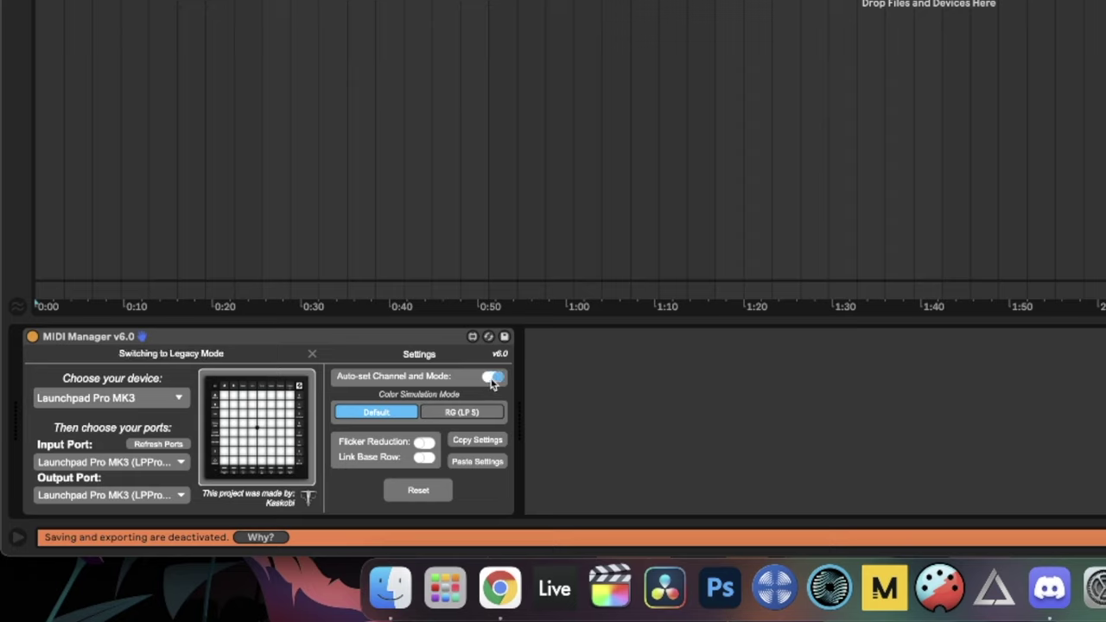
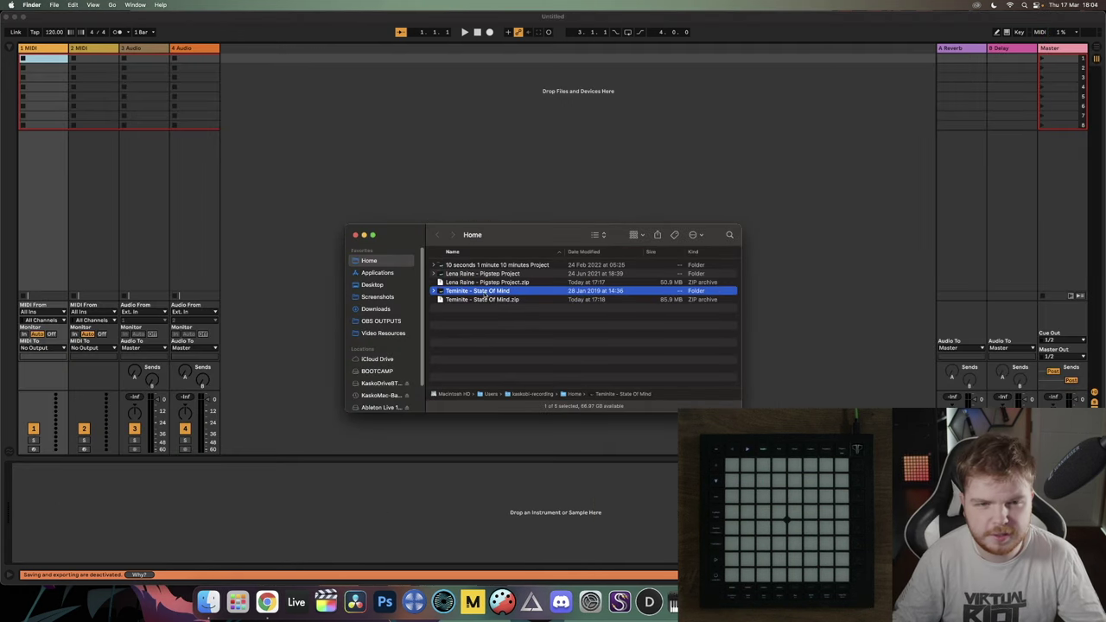
Open the State Of Mind.als Live set from the Teminite - State Of Mind folder.
double_click(484, 293)
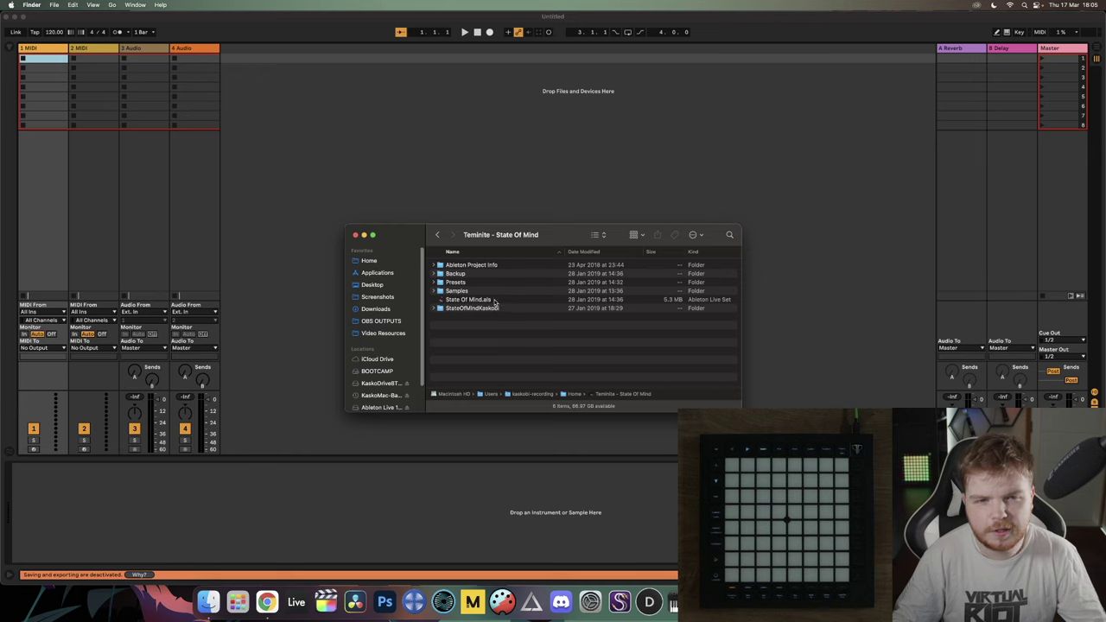
left_click(495, 299)
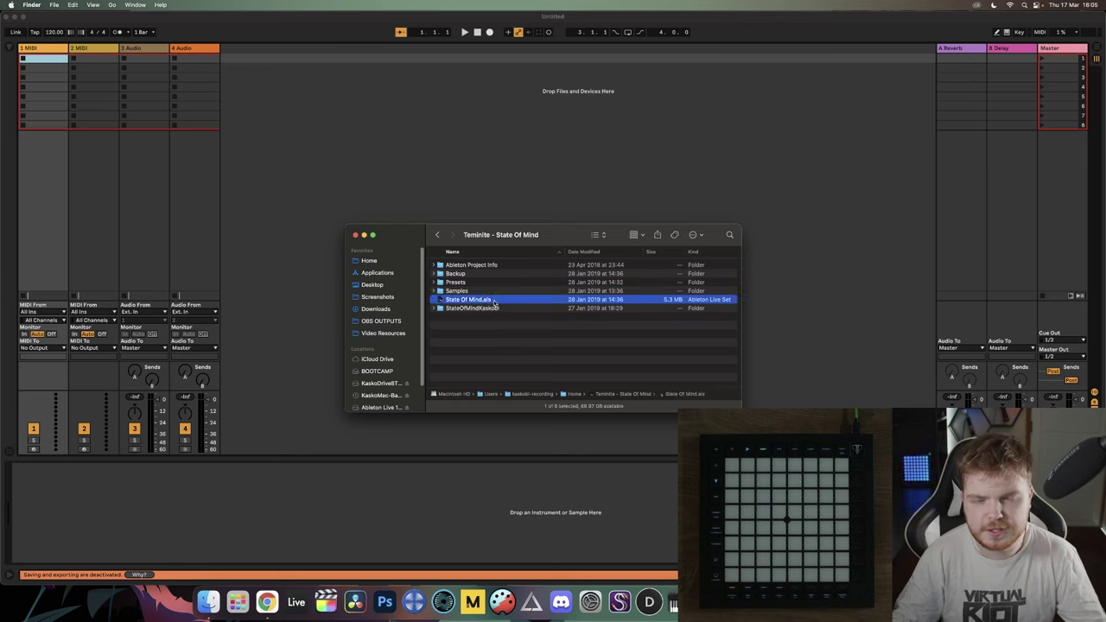
double_click(495, 300)
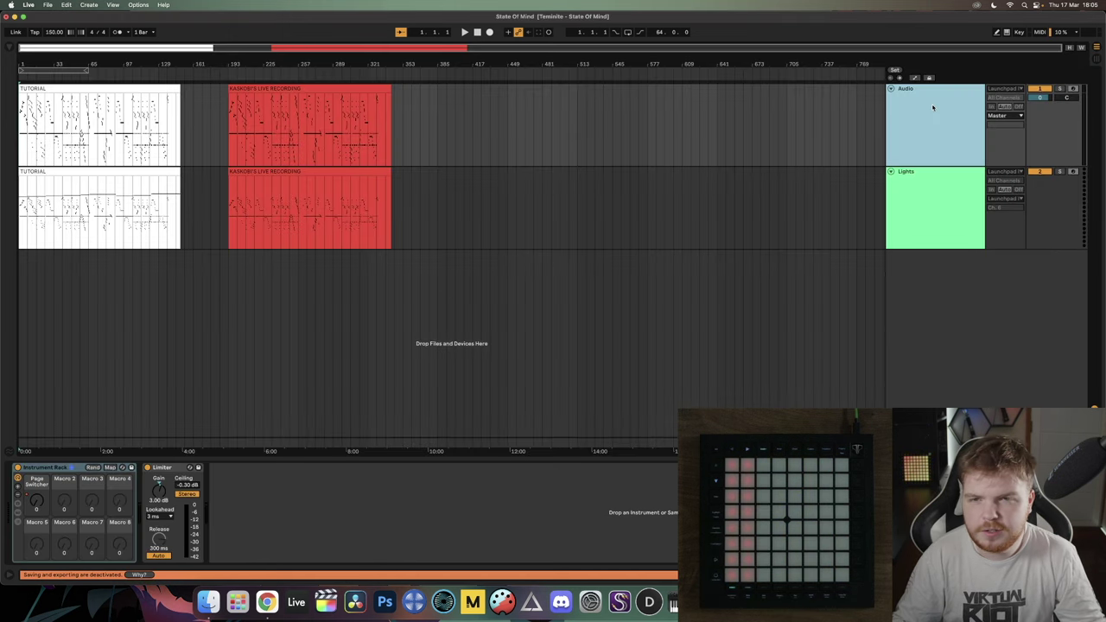
Set the Audio track's MIDI input to Launchpad Pro MK3 (LPProMK3 MIDI).
left_click(925, 177)
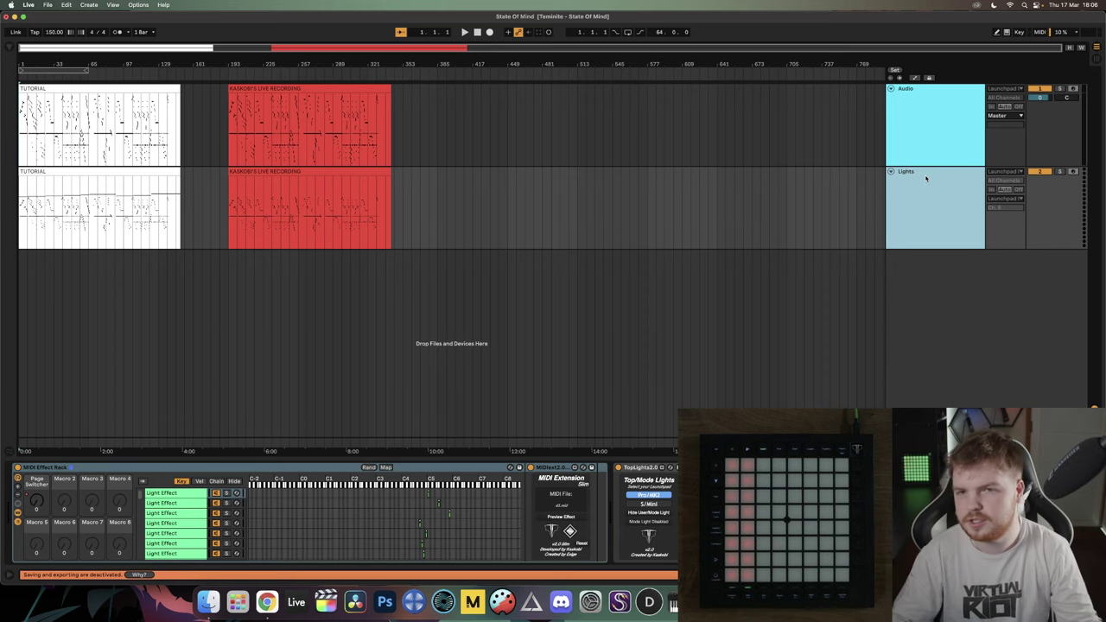
key("Down")
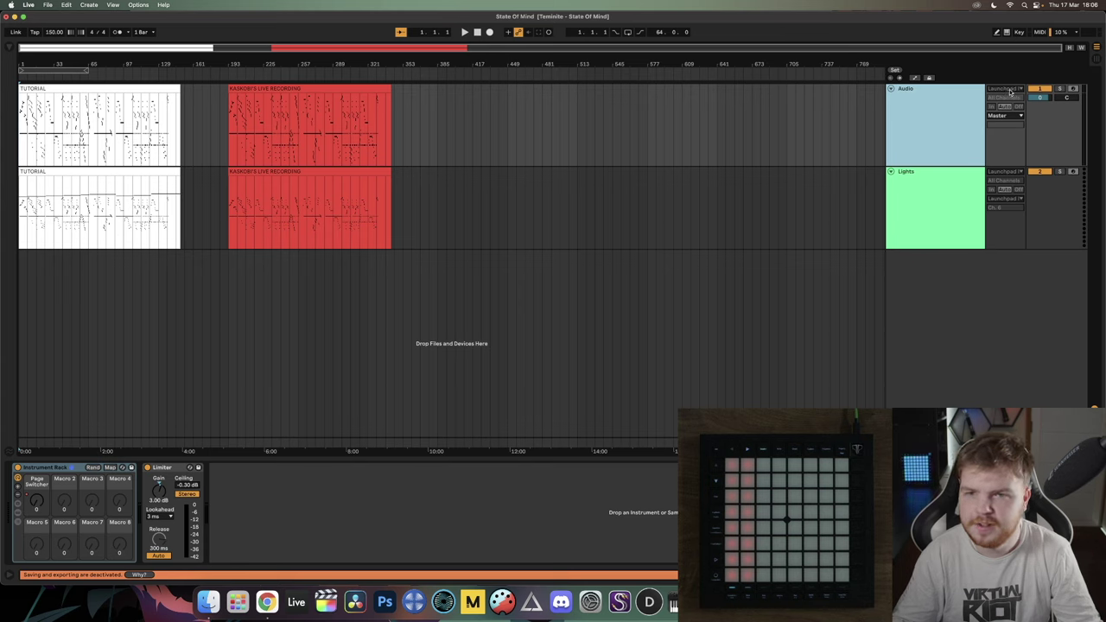
left_click(1009, 90)
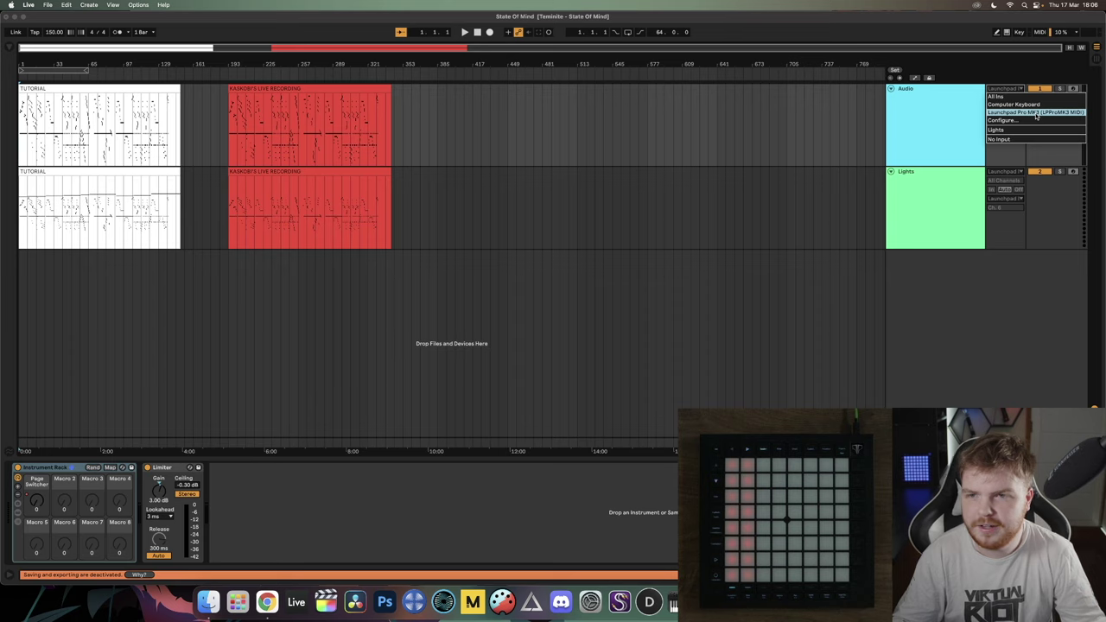
left_click(1036, 114)
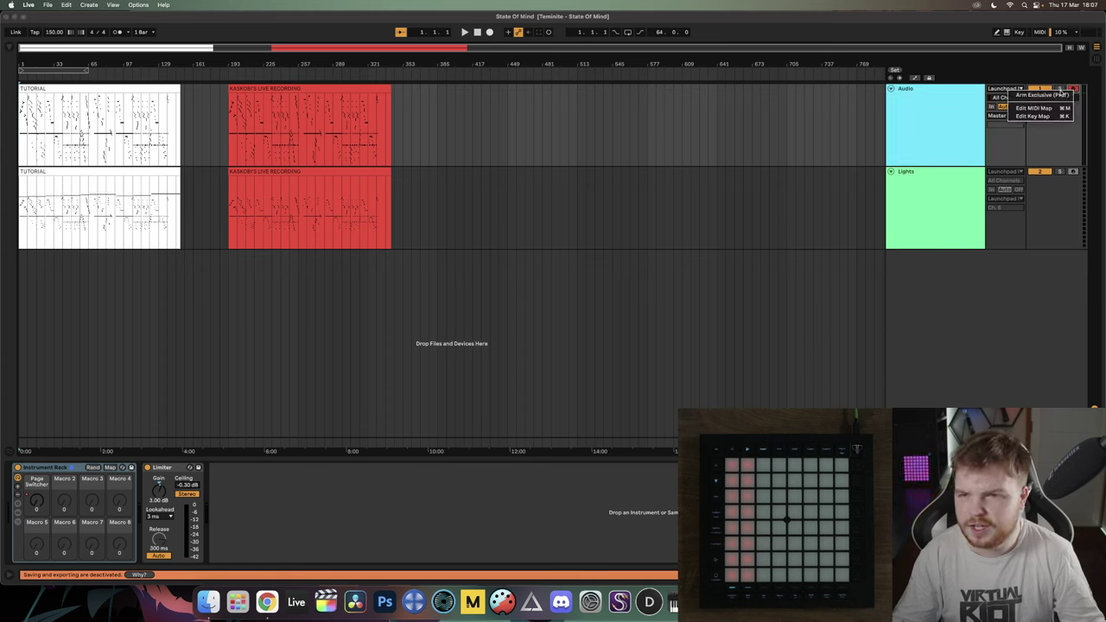
Toggle the Arm Exclusive option and have the Audio track armed for recording.
right_click(1074, 89)
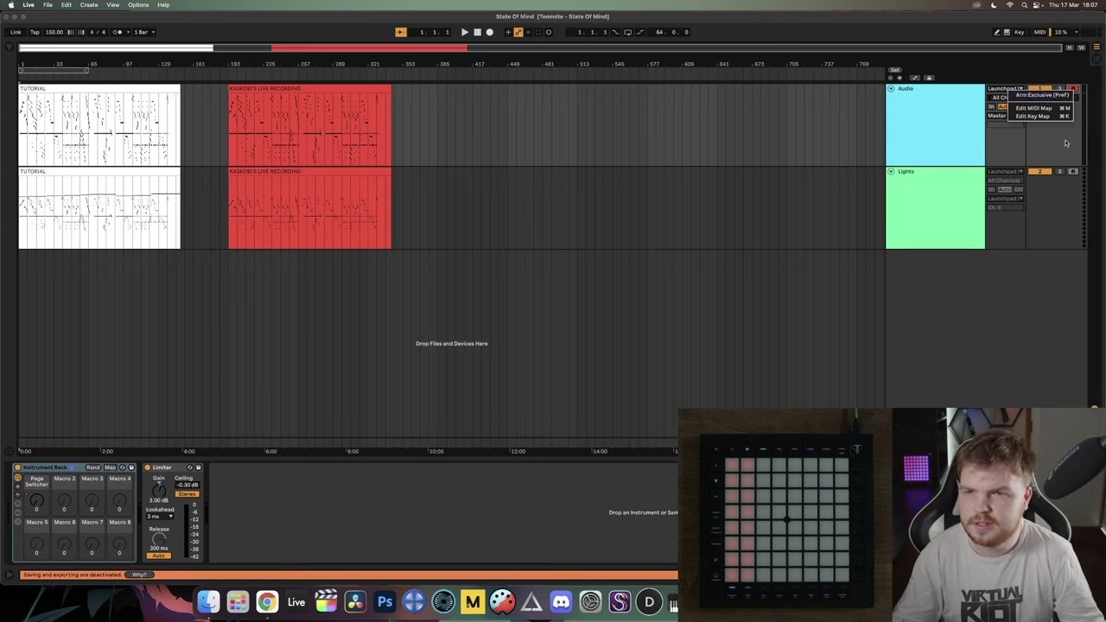
left_click(1045, 95)
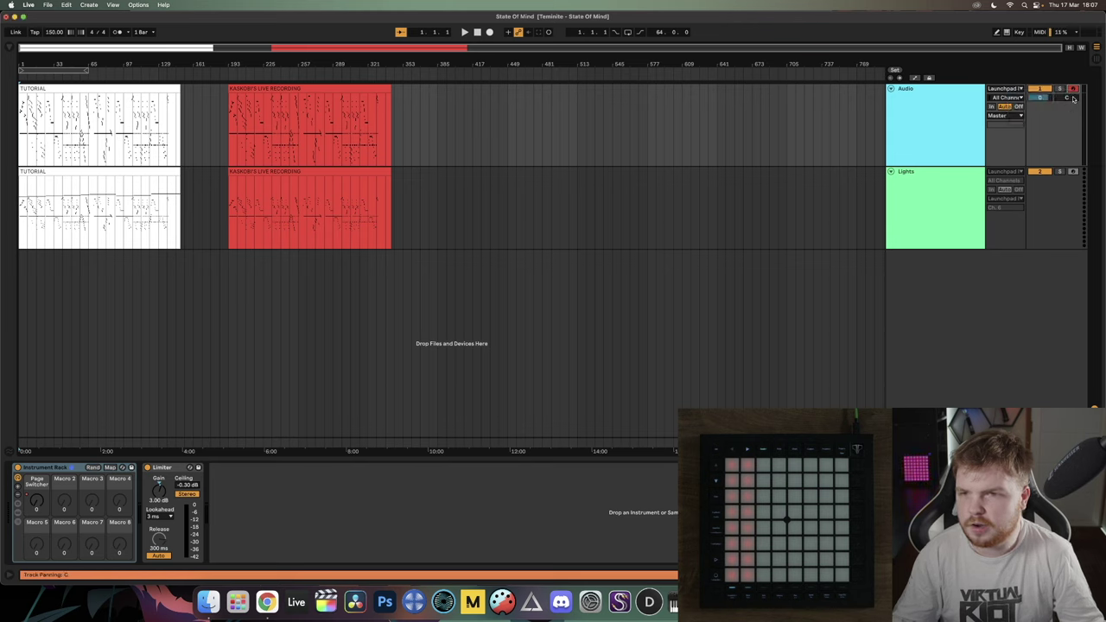
left_click(1074, 90)
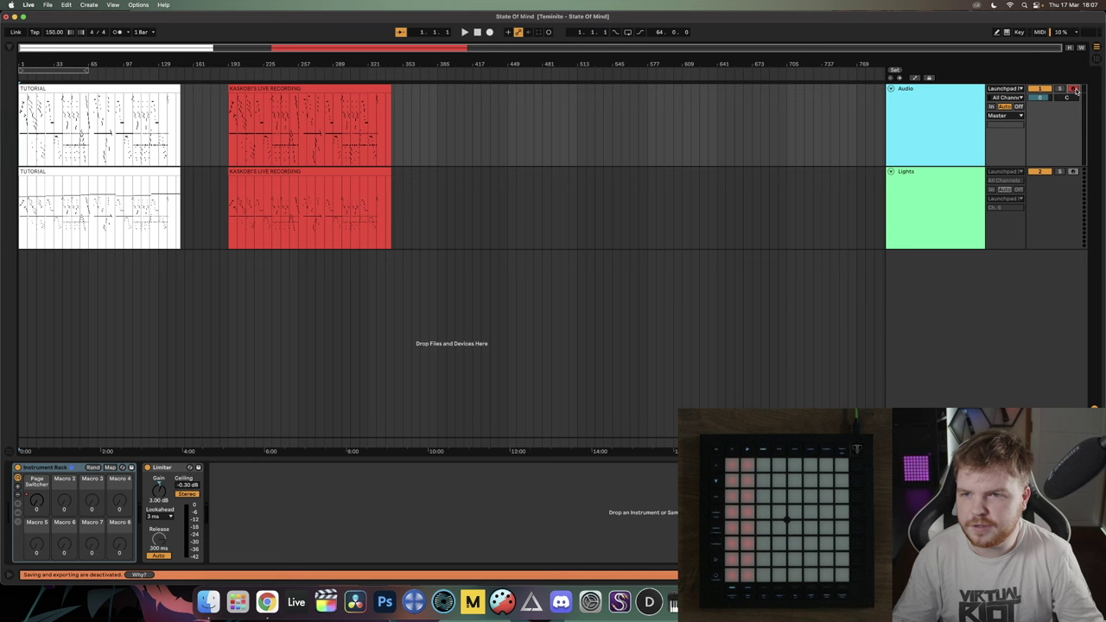
Set the Lights track's MIDI input and output to Launchpad Pro MK3 (LPProMK3 MIDI) and arm the track.
left_click(942, 184)
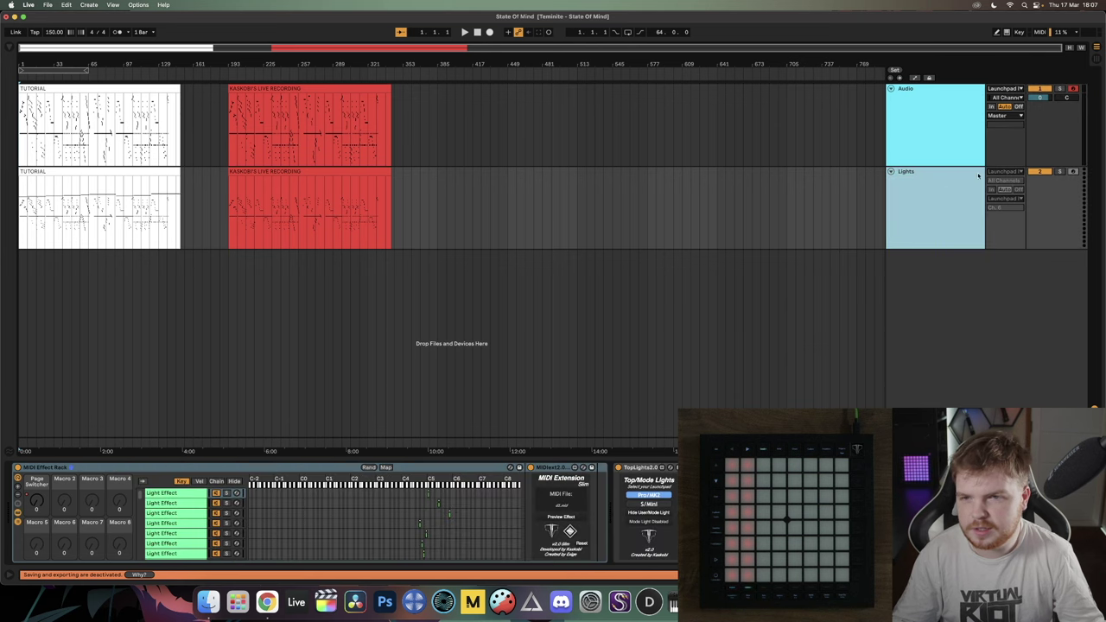
left_click(1006, 171)
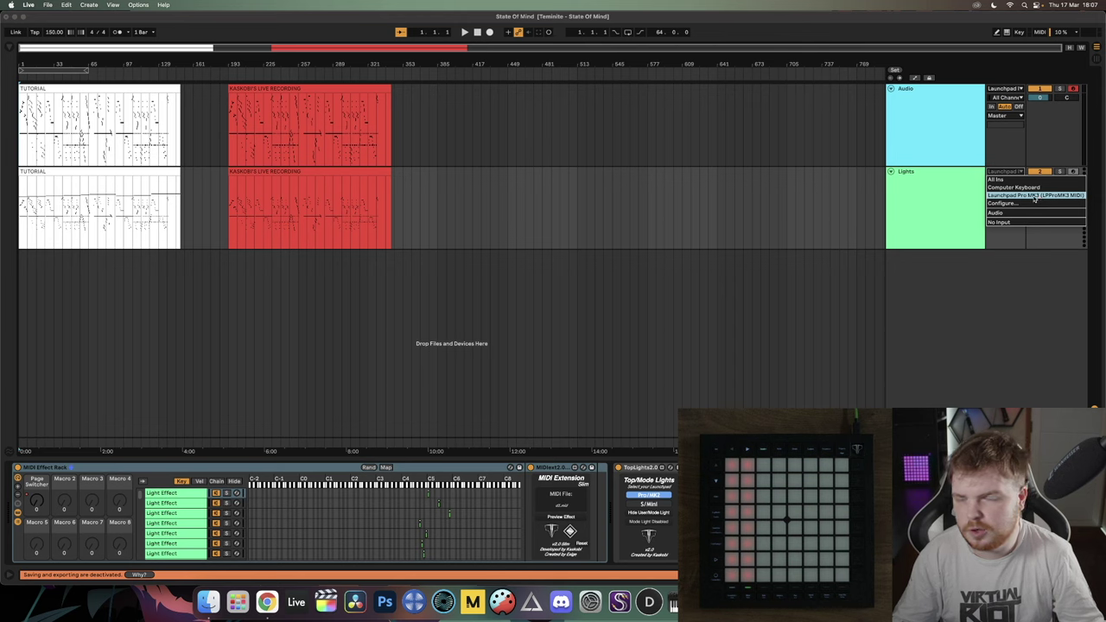
left_click(1034, 197)
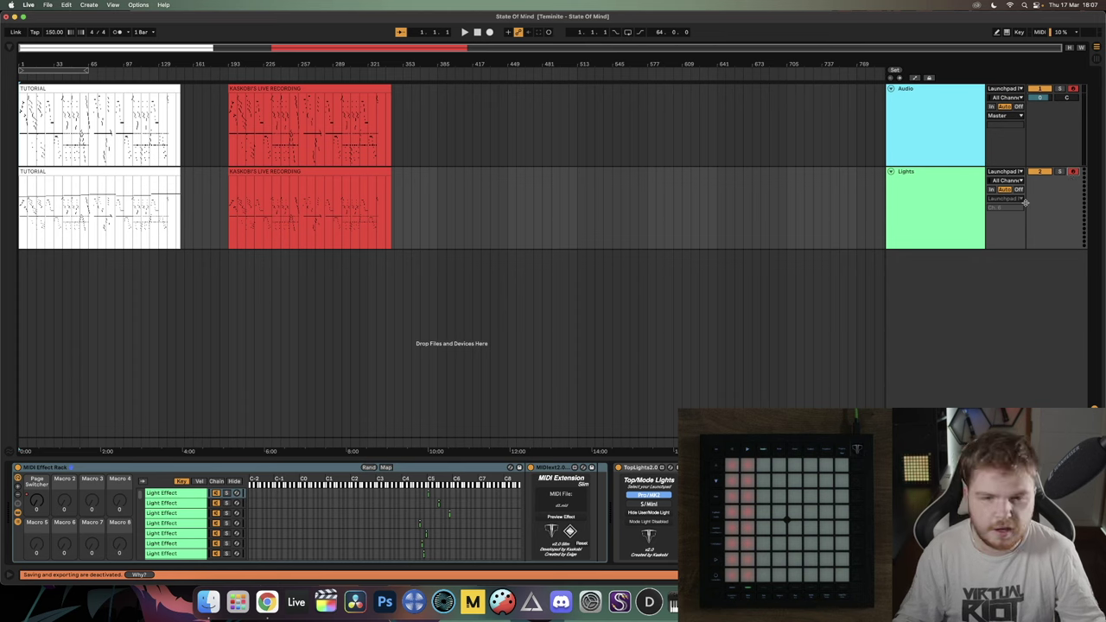
left_click(931, 190)
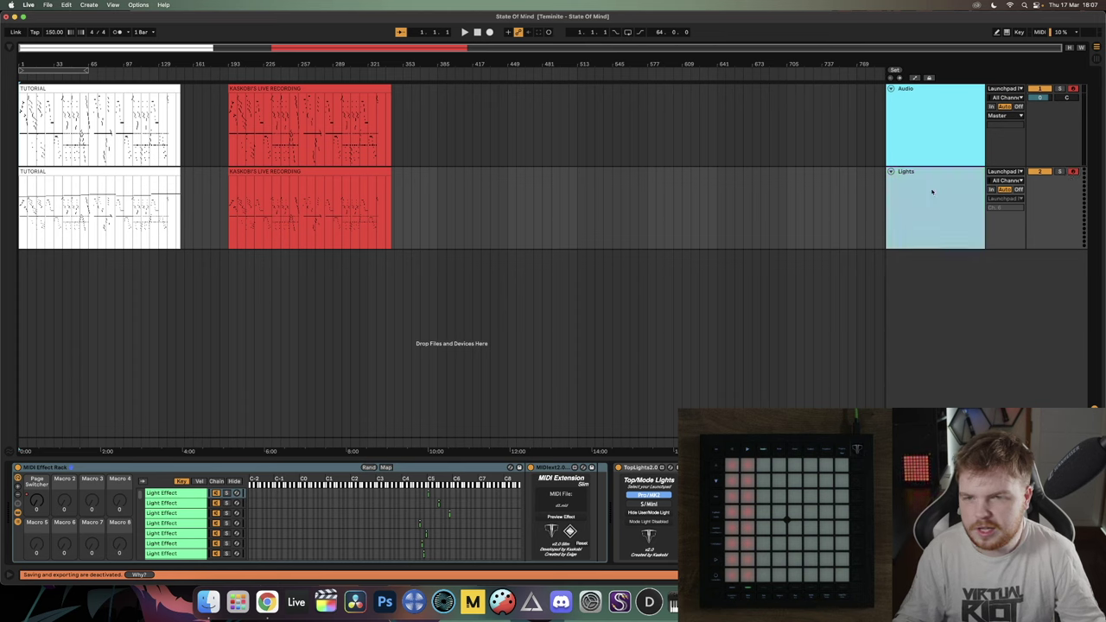
left_click(1008, 200)
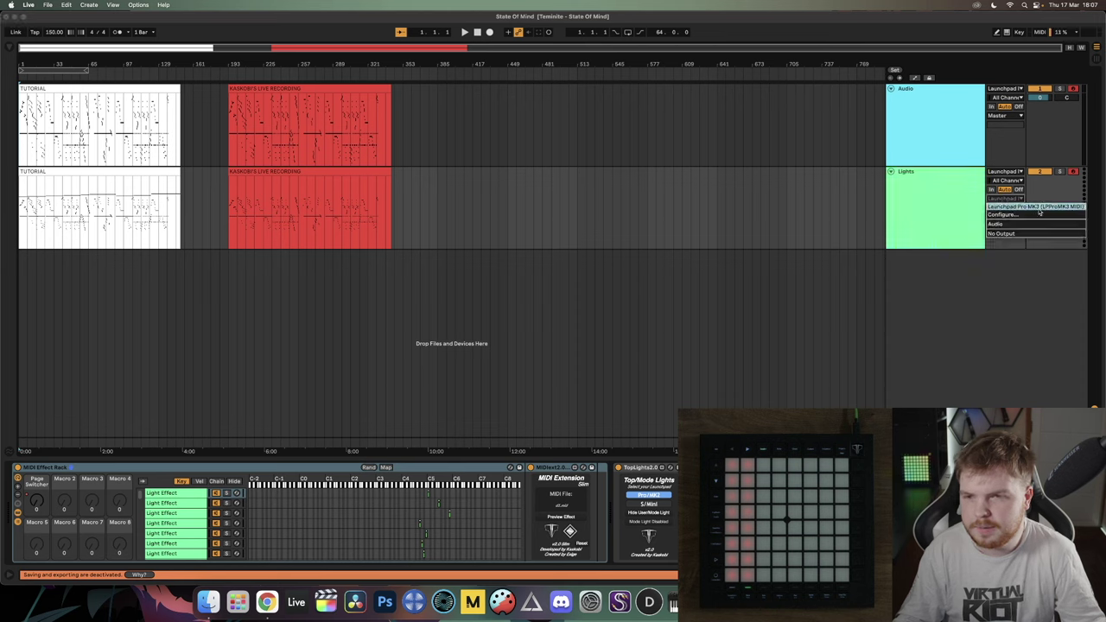
left_click(1023, 208)
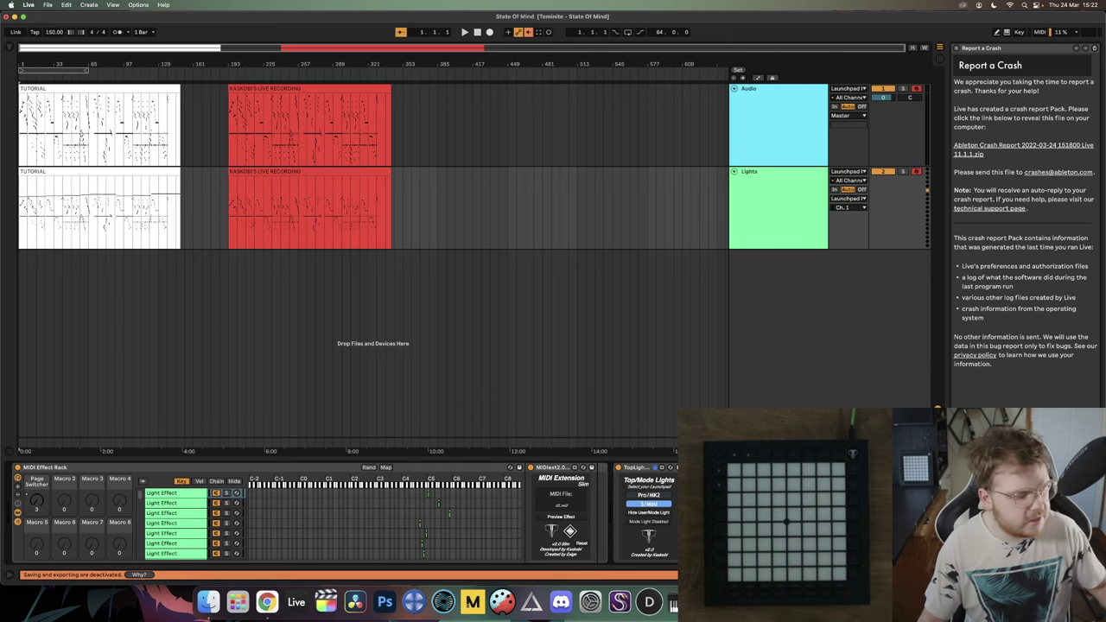
Switch the Lights track's Top/Mode Lights device between the Pro/MK2 and S/Mini options, finishing on Pro/MK2.
left_click(638, 477)
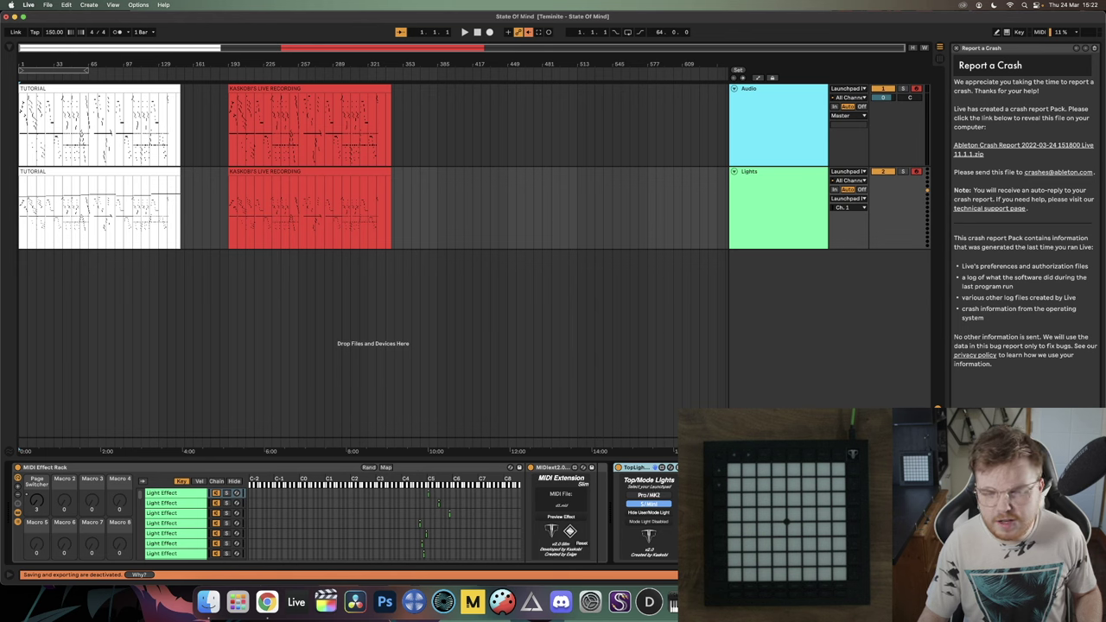
left_click(748, 254)
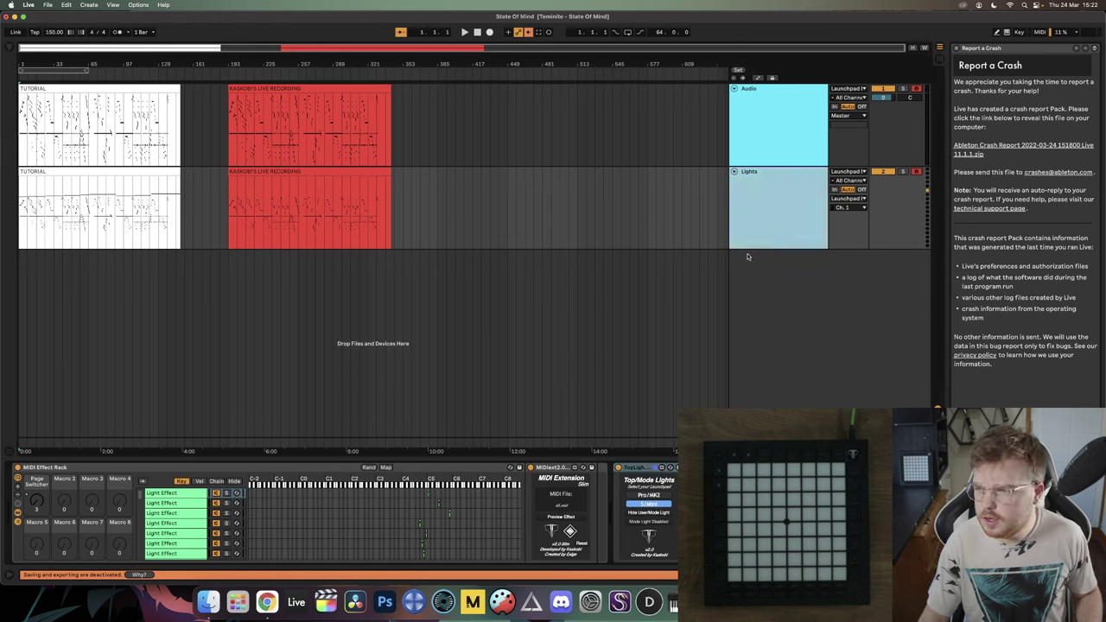
left_click(650, 486)
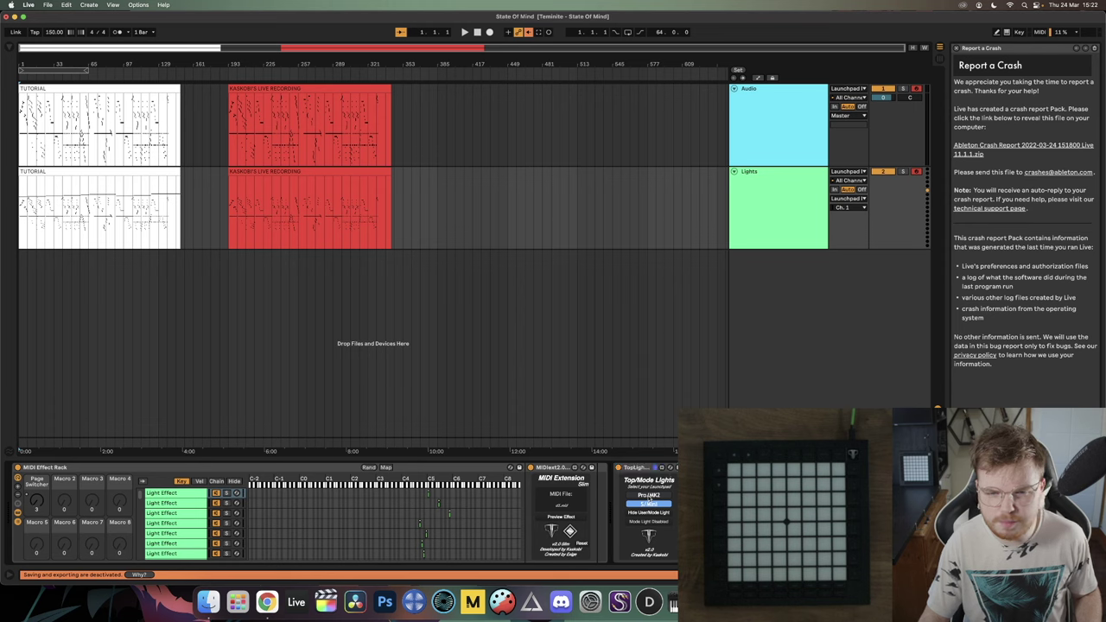
left_click(648, 494)
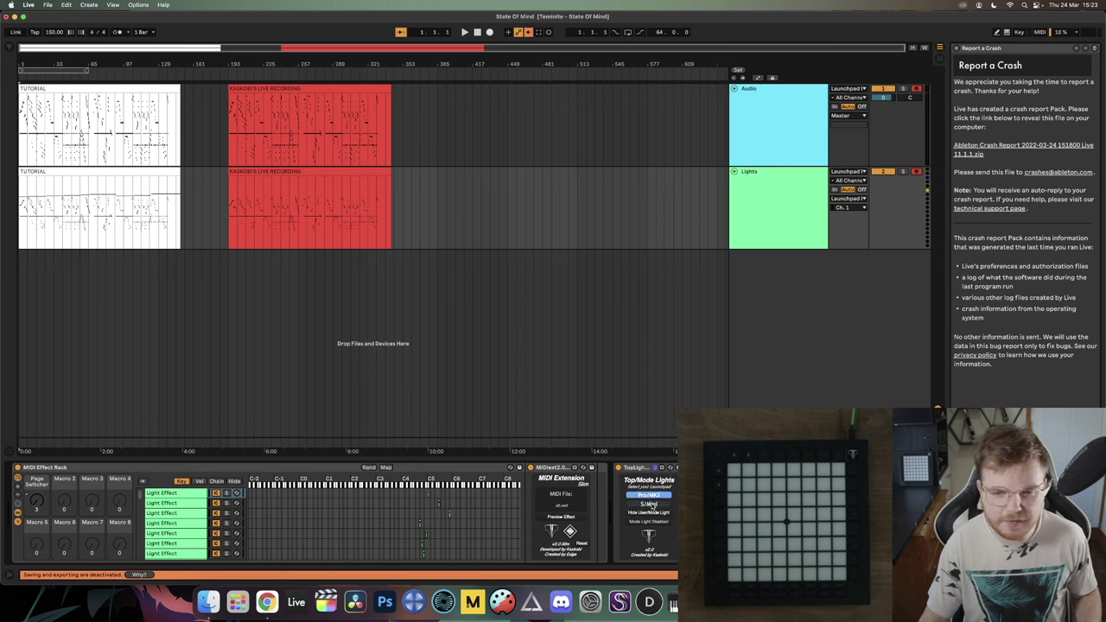
left_click(650, 505)
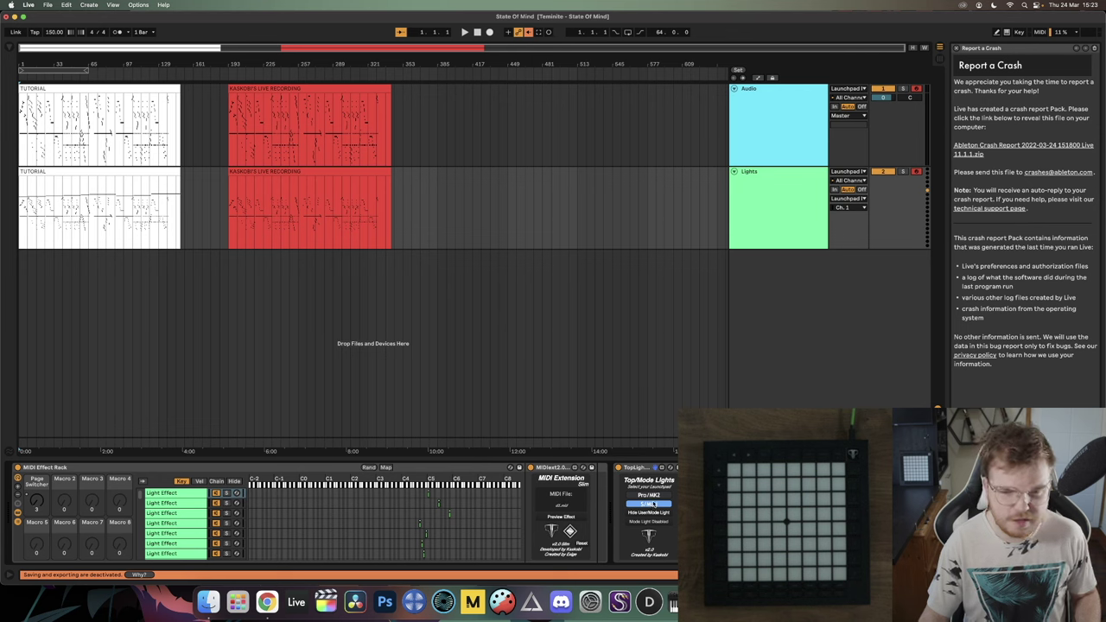
left_click(649, 496)
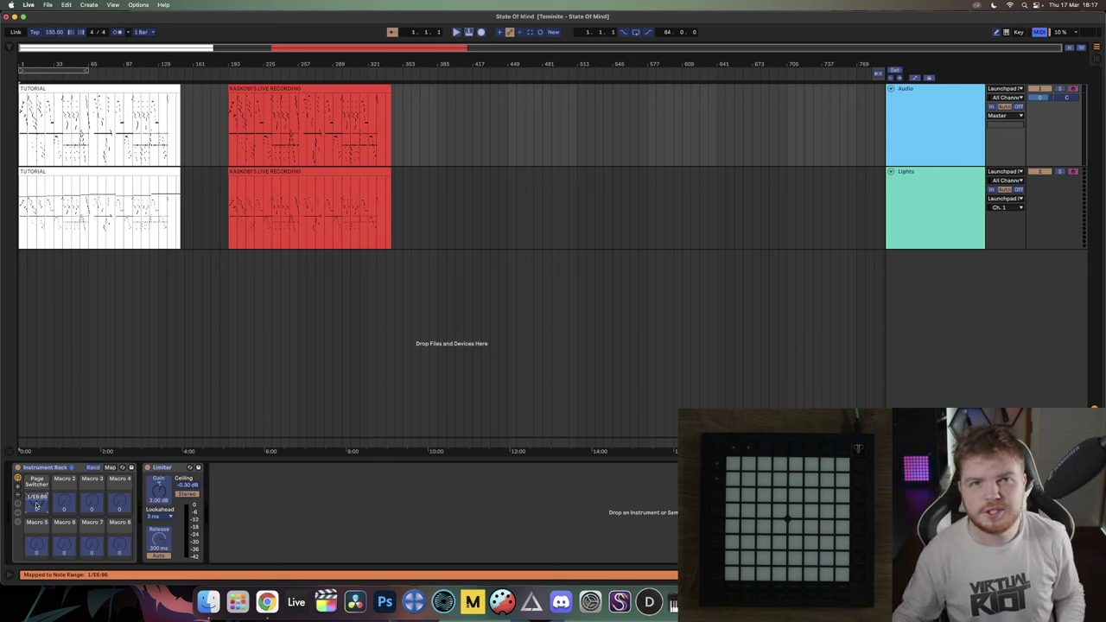
Select the Lights track's Page Switcher macro for MIDI mapping and exit MIDI map mode.
left_click(914, 142)
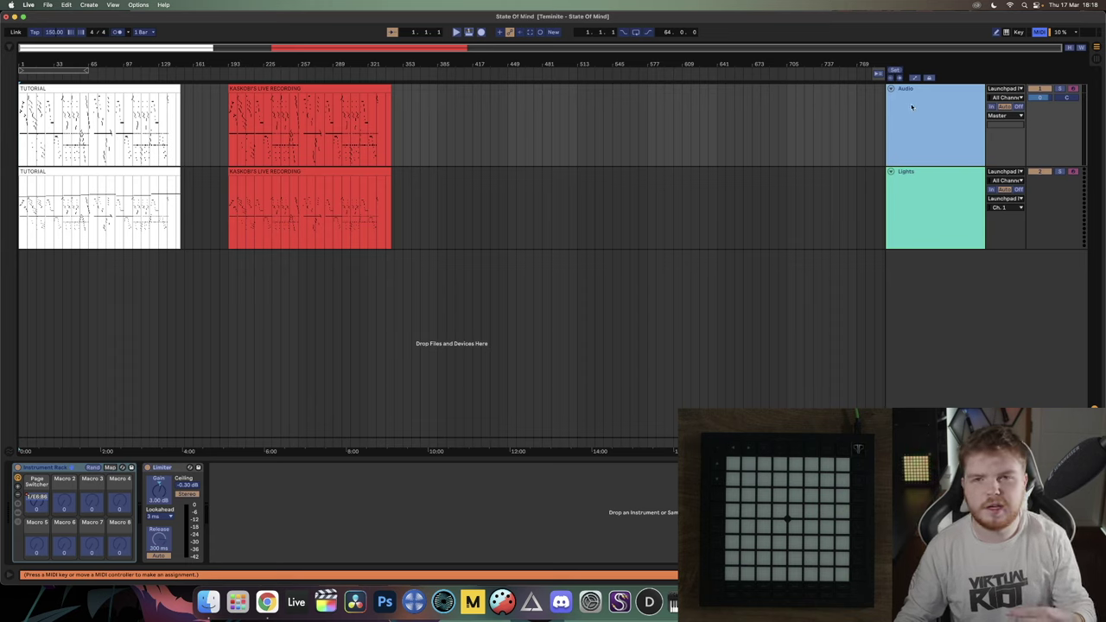
left_click(915, 179)
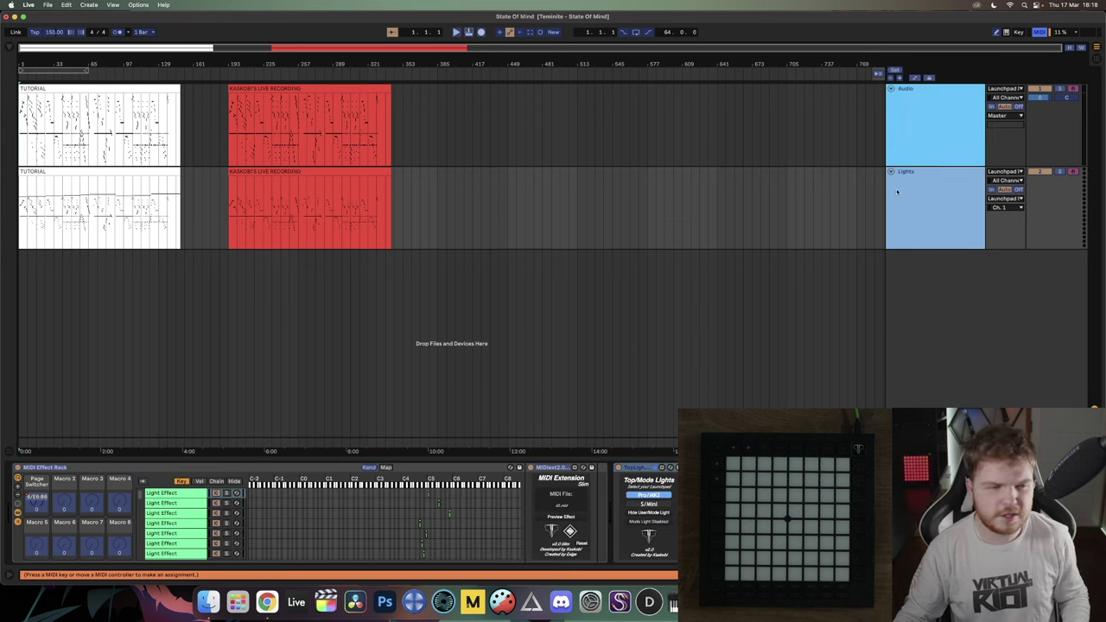
left_click(38, 506)
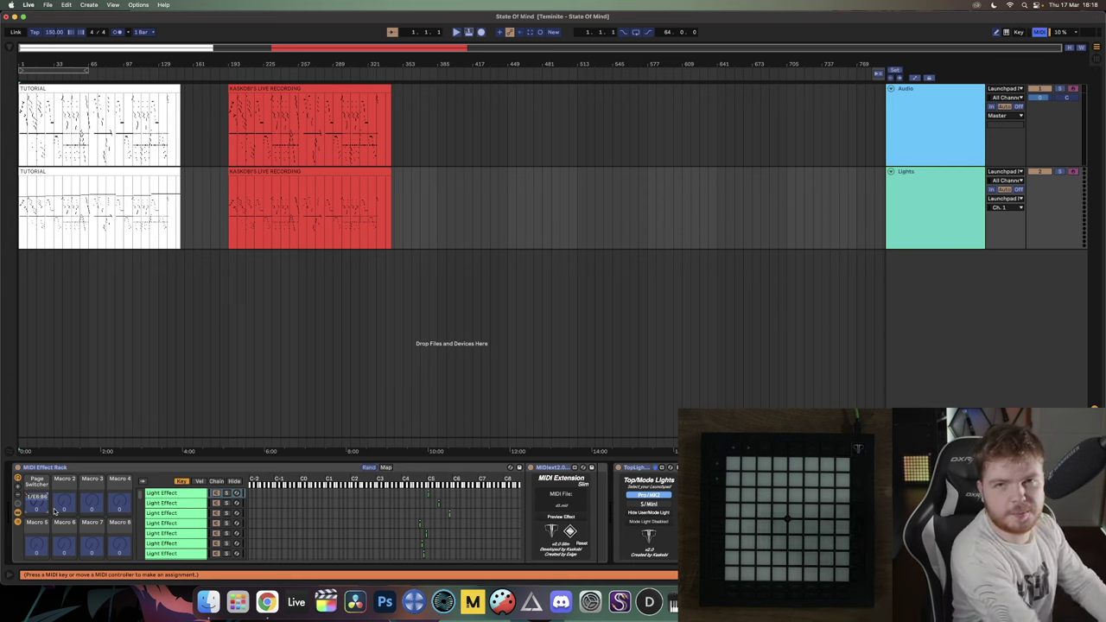
left_click(1040, 33)
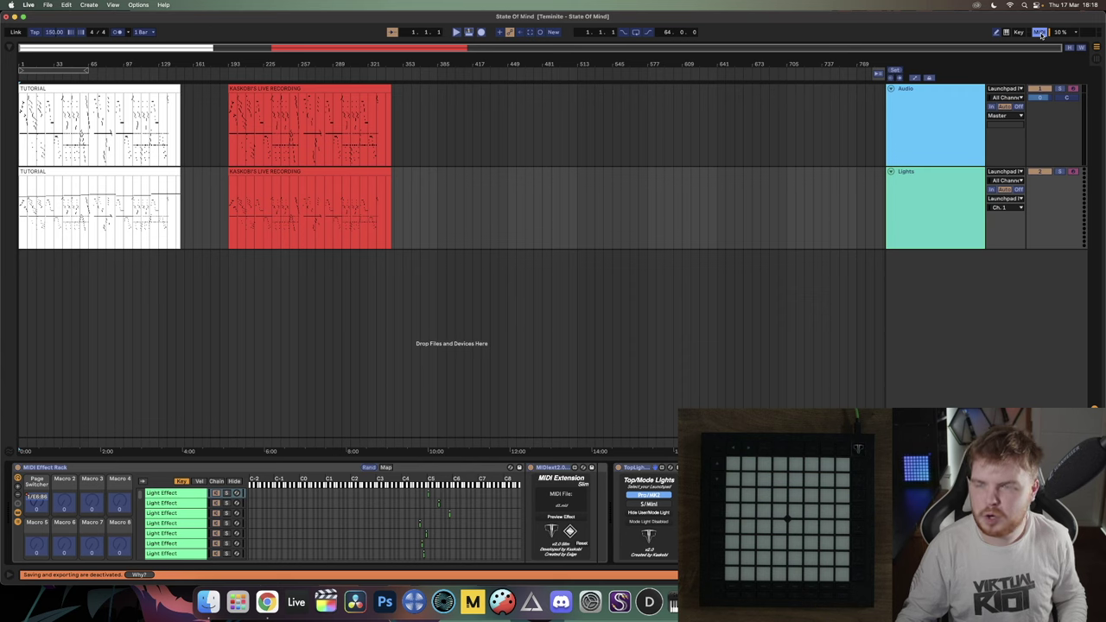
left_click(1040, 33)
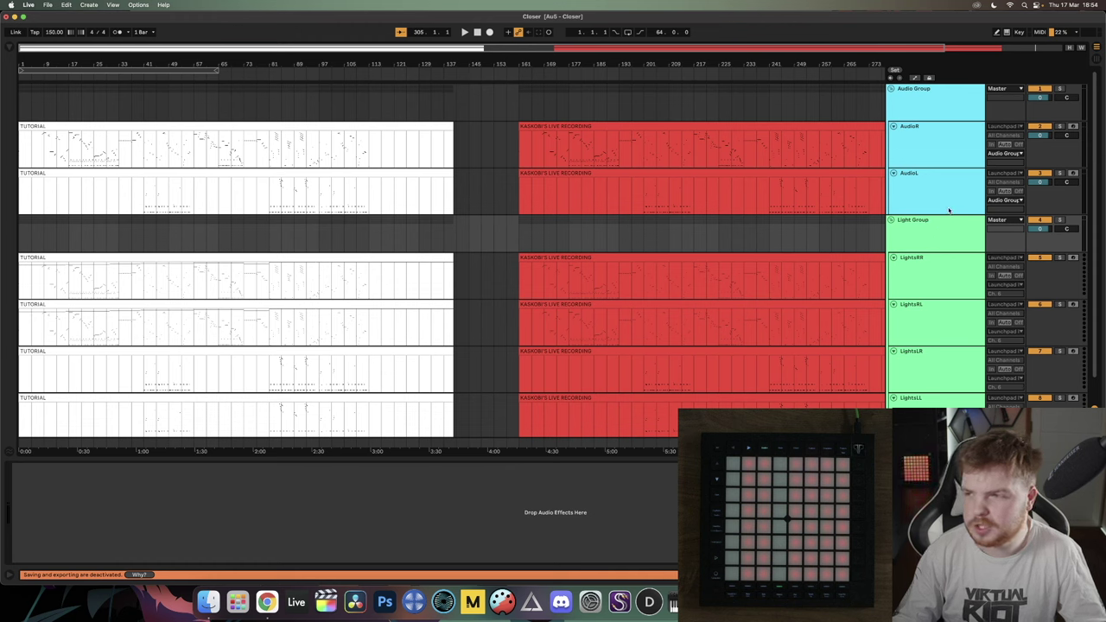
Look over the AudioR and AudioL tracks and the four light tracks of the Closer set.
left_click(919, 138)
left_click(917, 184)
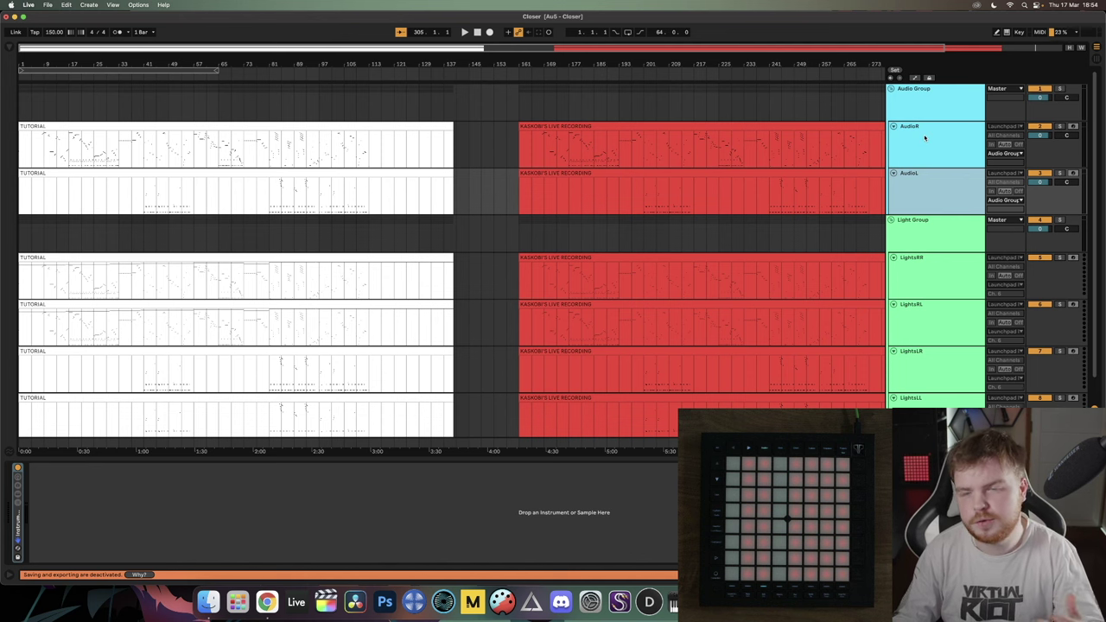
scroll(929, 223, "down", 2)
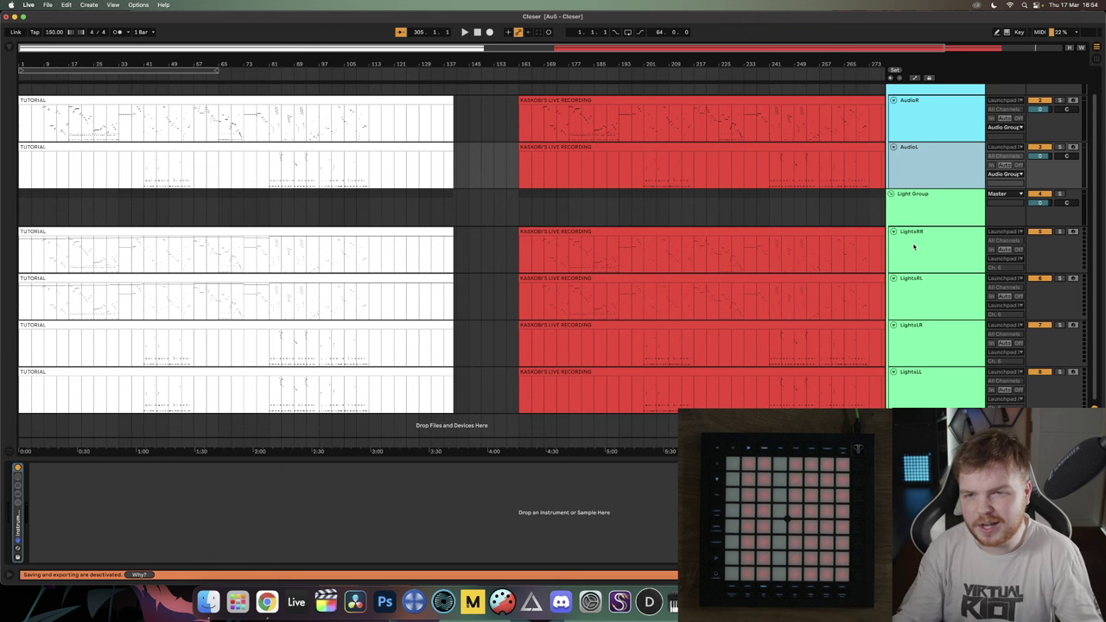
scroll(929, 251, "up", 1)
scroll(930, 224, "down", 1)
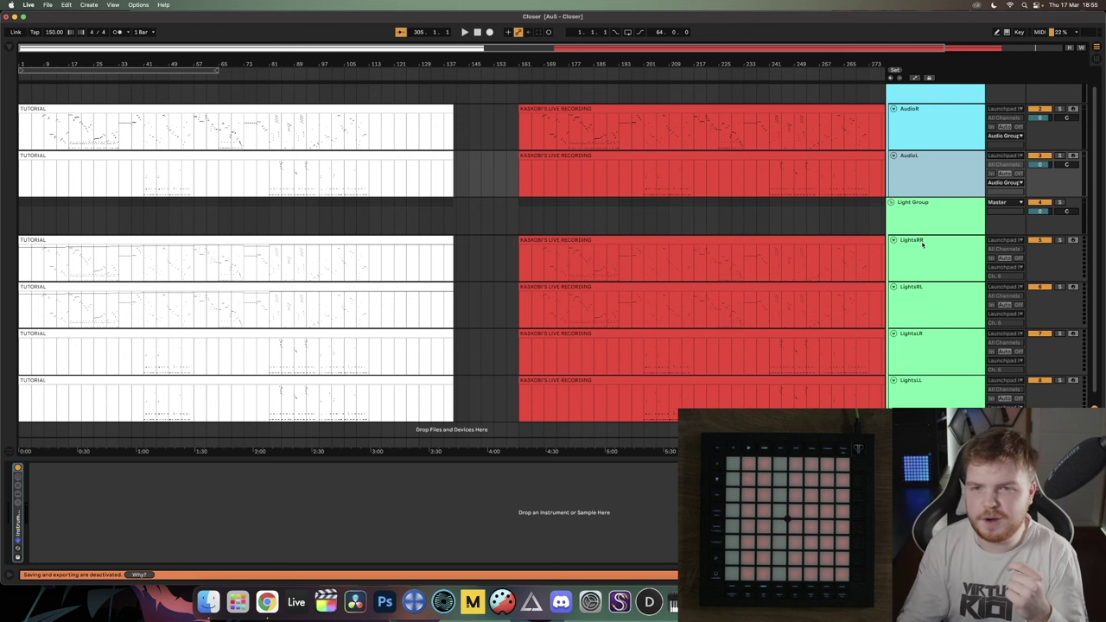
scroll(926, 196, "up", 2)
Set the AudioR track's MIDI input to Launchpad Pro MK3 (LPProMK3 MIDI), arm it and view the AudioL track's input choices.
left_click(917, 153)
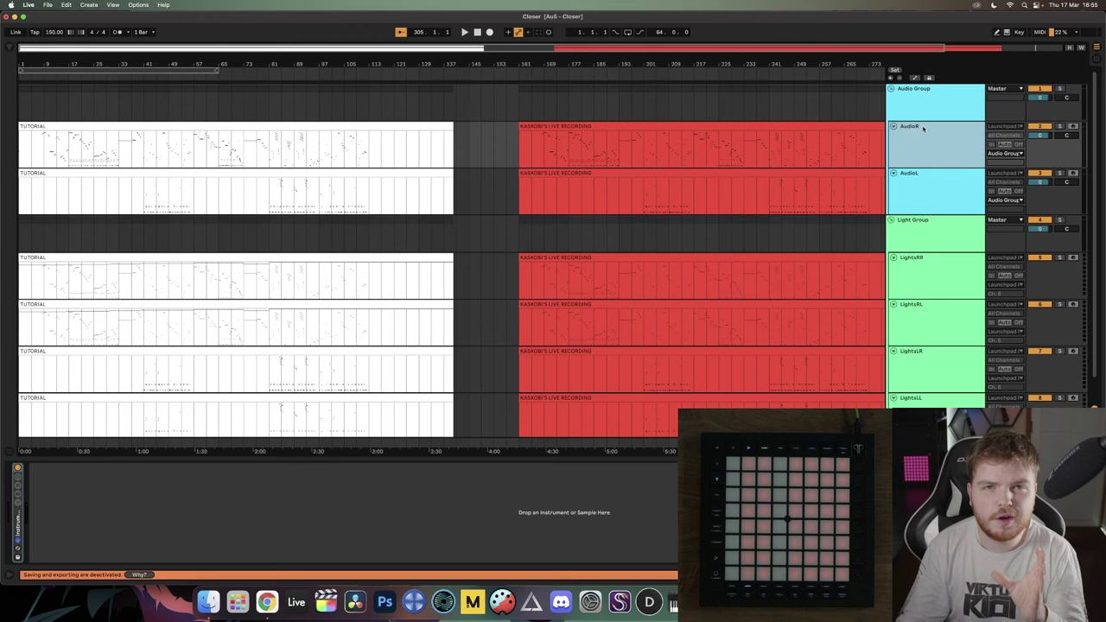
left_click(1005, 126)
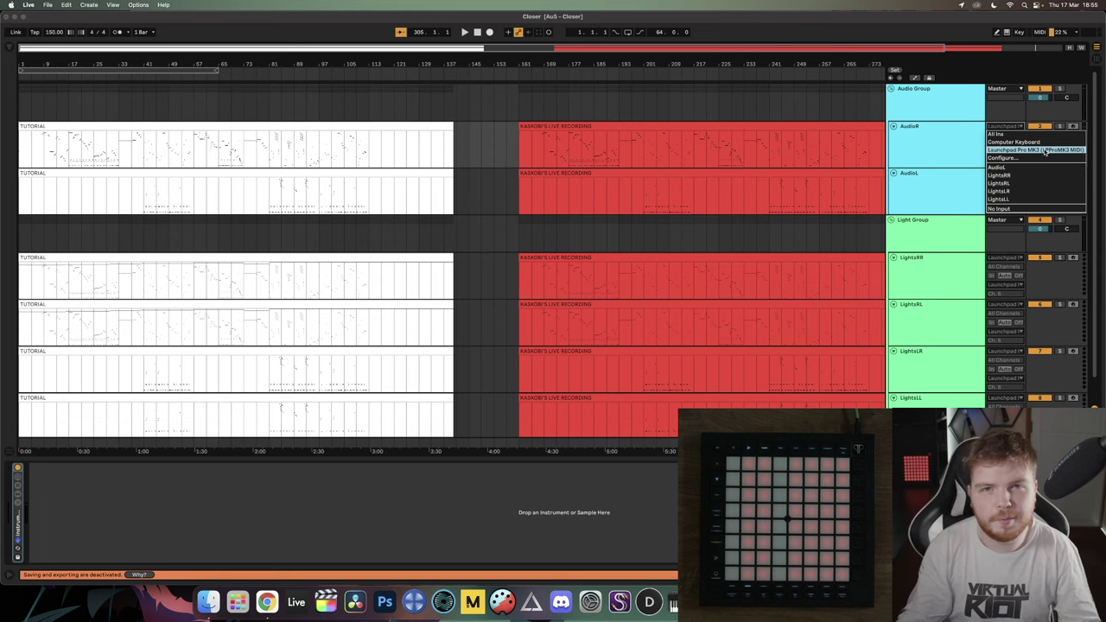
left_click(944, 172)
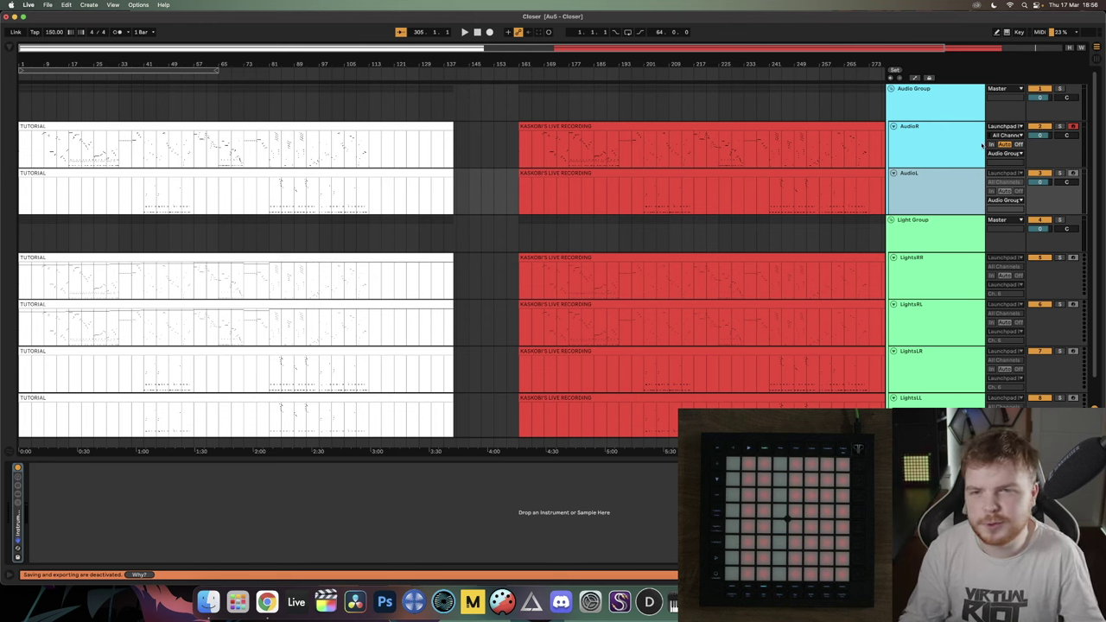
left_click(999, 174)
left_click(951, 197)
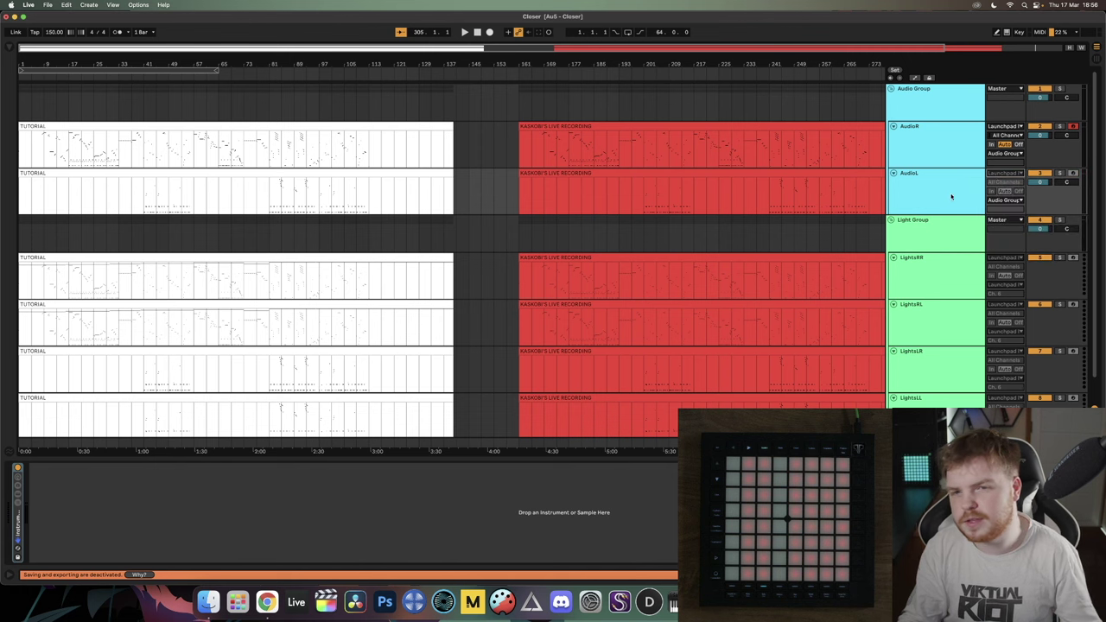
scroll(944, 234, "down", 2)
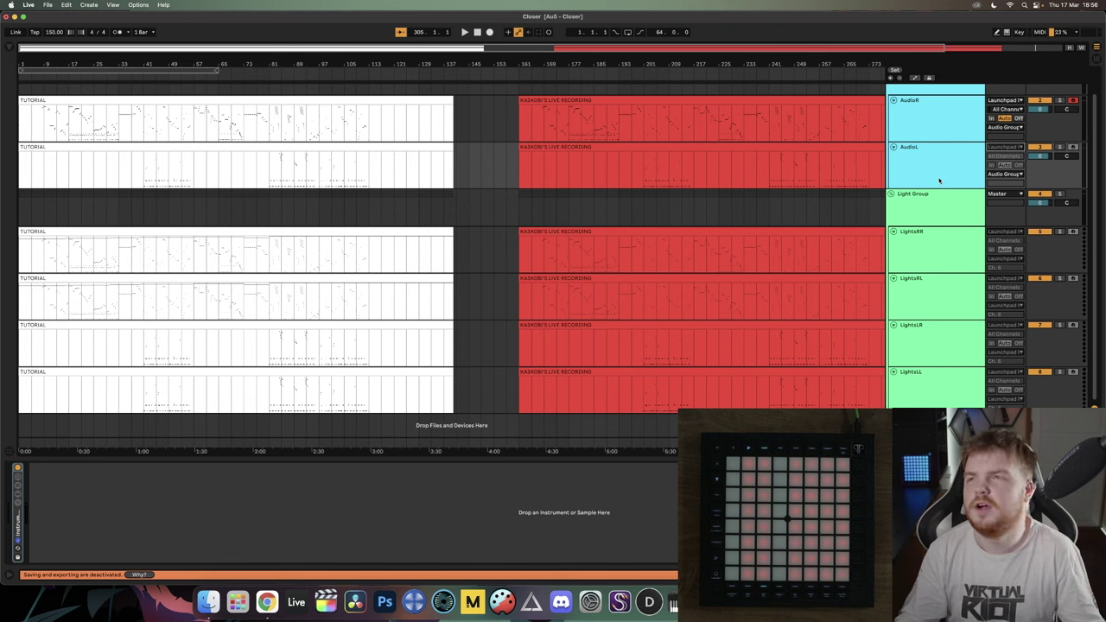
Look over the LightsRR and LightsRL tracks and view LightsRL's MIDI input and output choices.
left_click(928, 242)
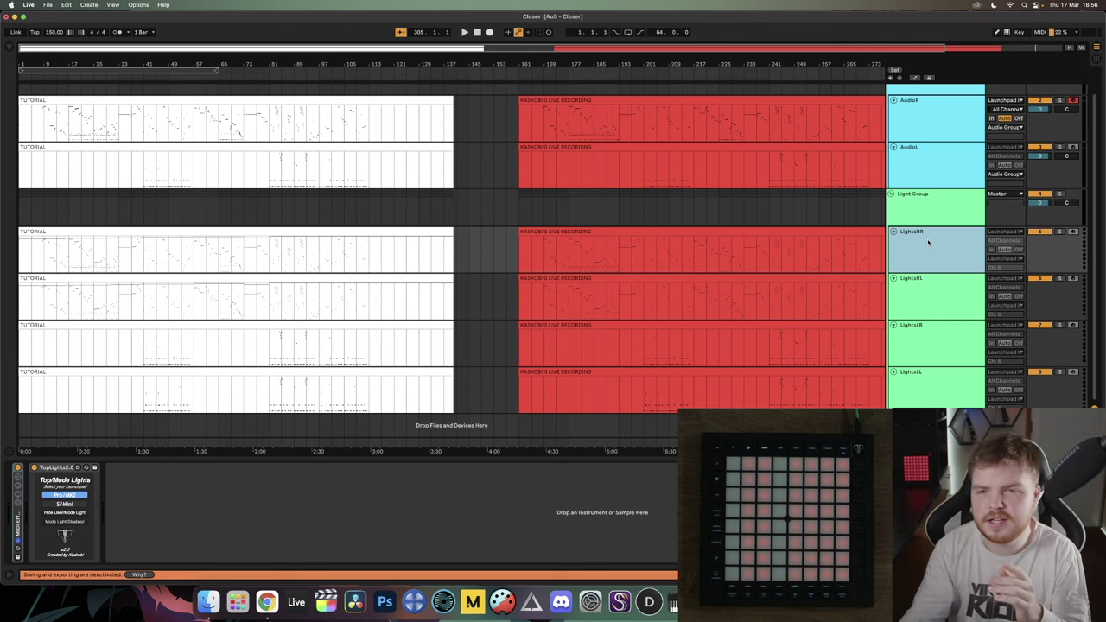
left_click(934, 281)
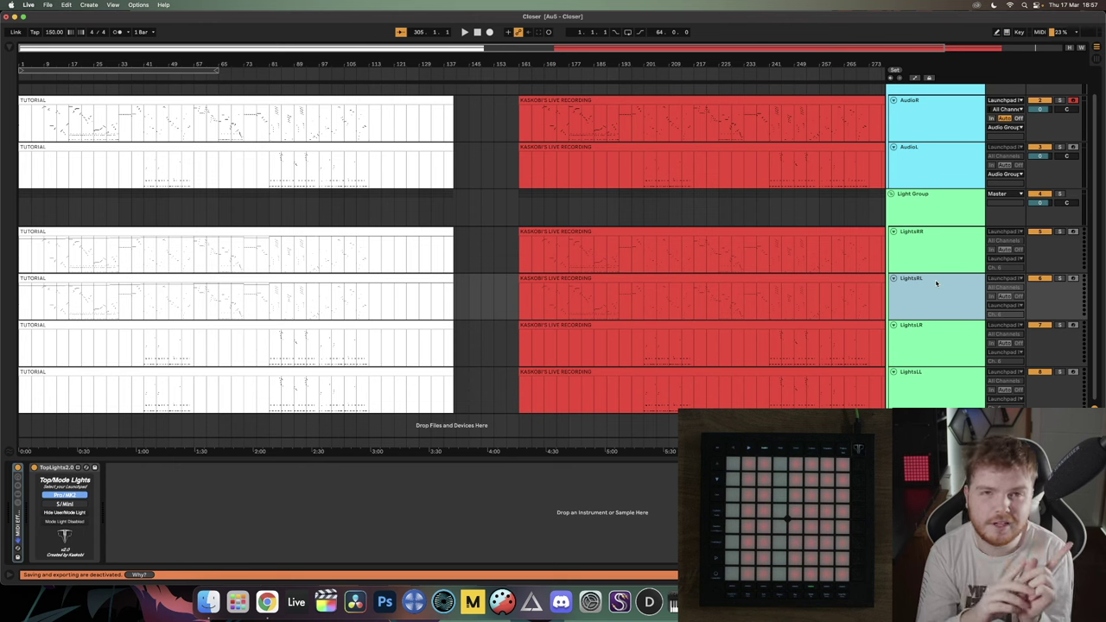
left_click(998, 279)
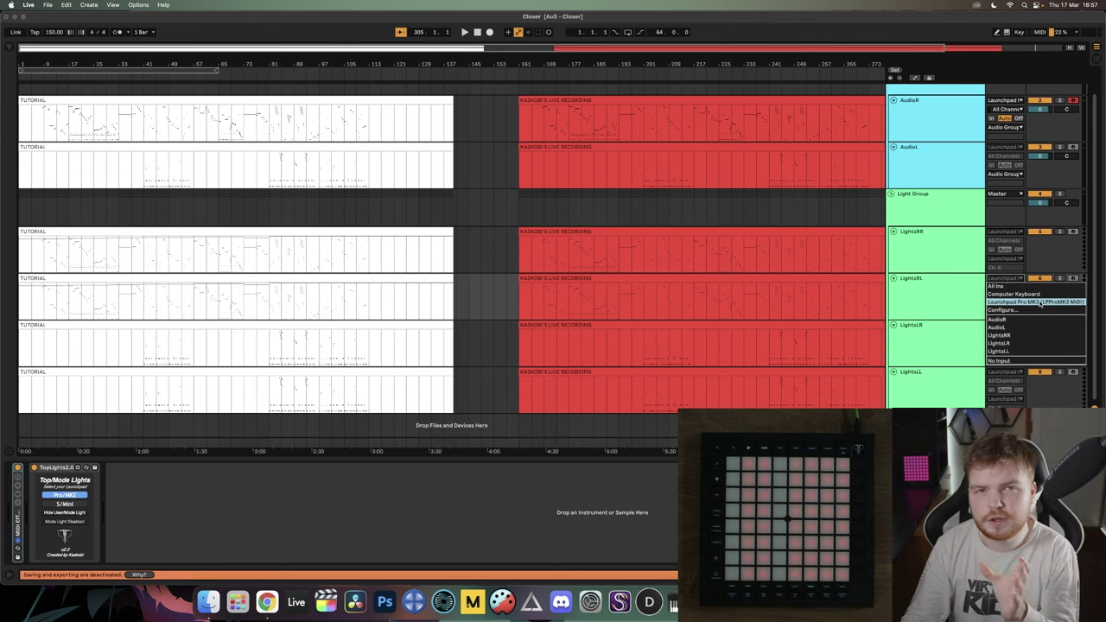
left_click(943, 284)
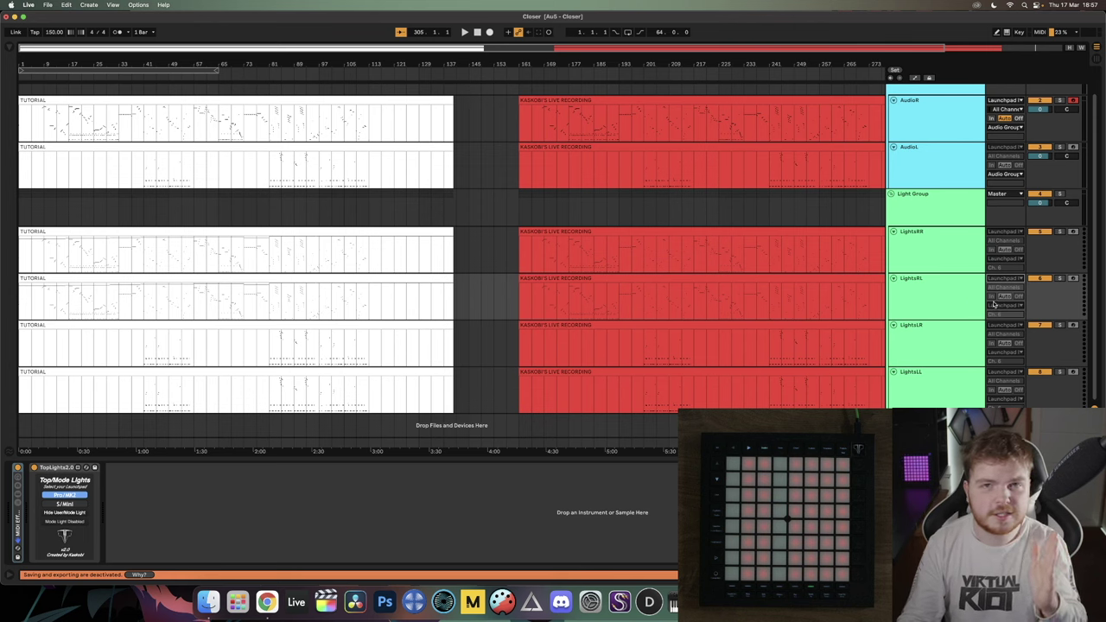
left_click(997, 305)
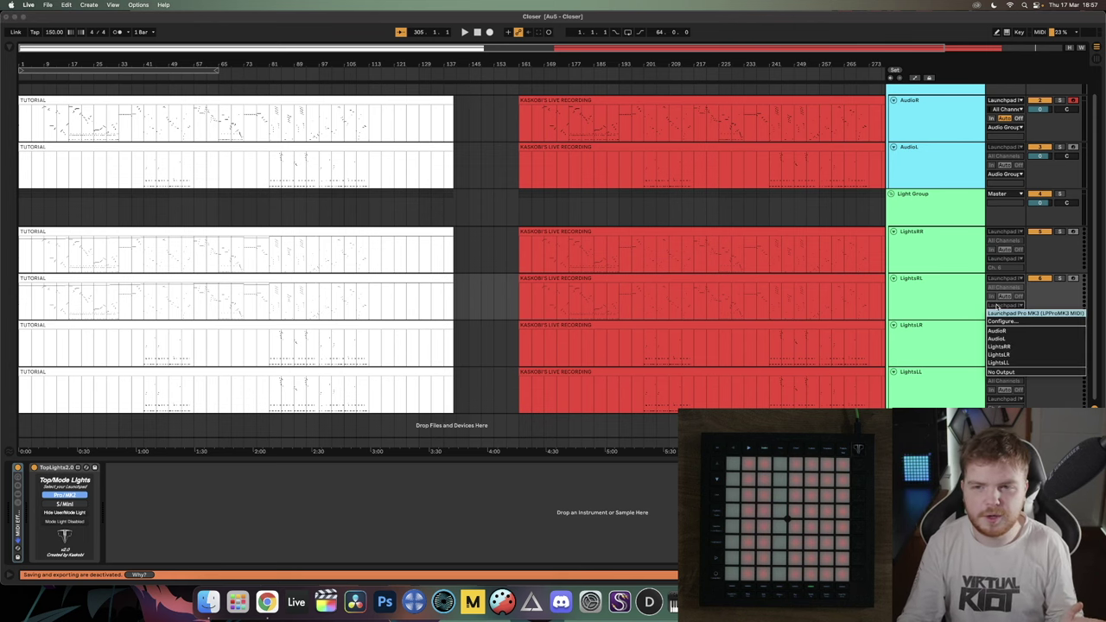
left_click(993, 308)
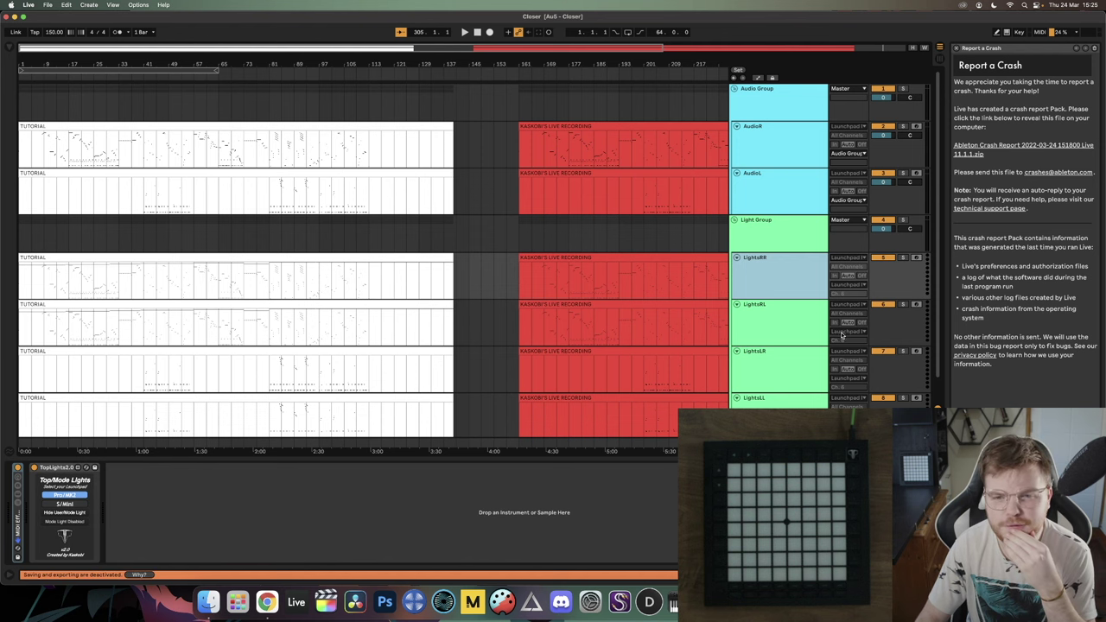
Show the macros of the AudioR track's Instrument Rack and select its Page Switcher macro in MIDI map mode.
scroll(784, 255, "down", 1)
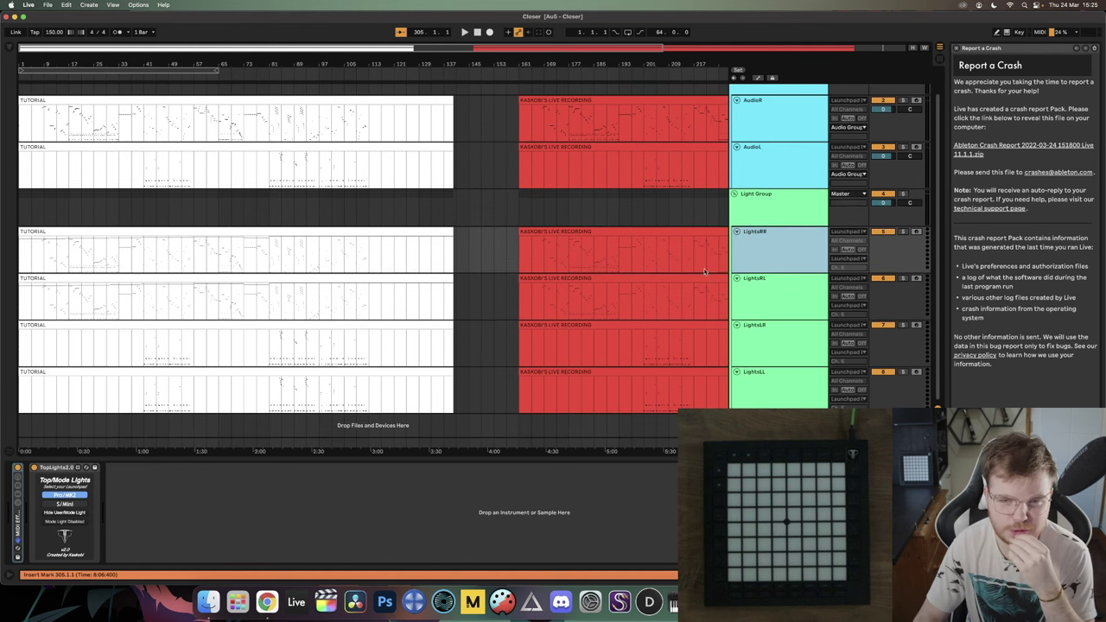
left_click(789, 119)
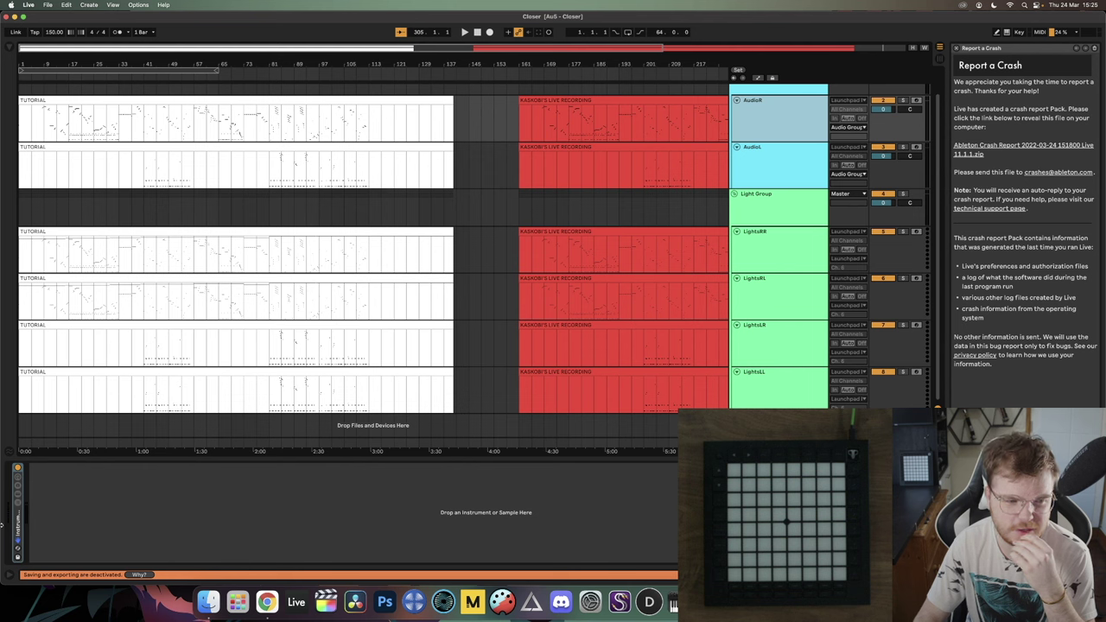
key("Up")
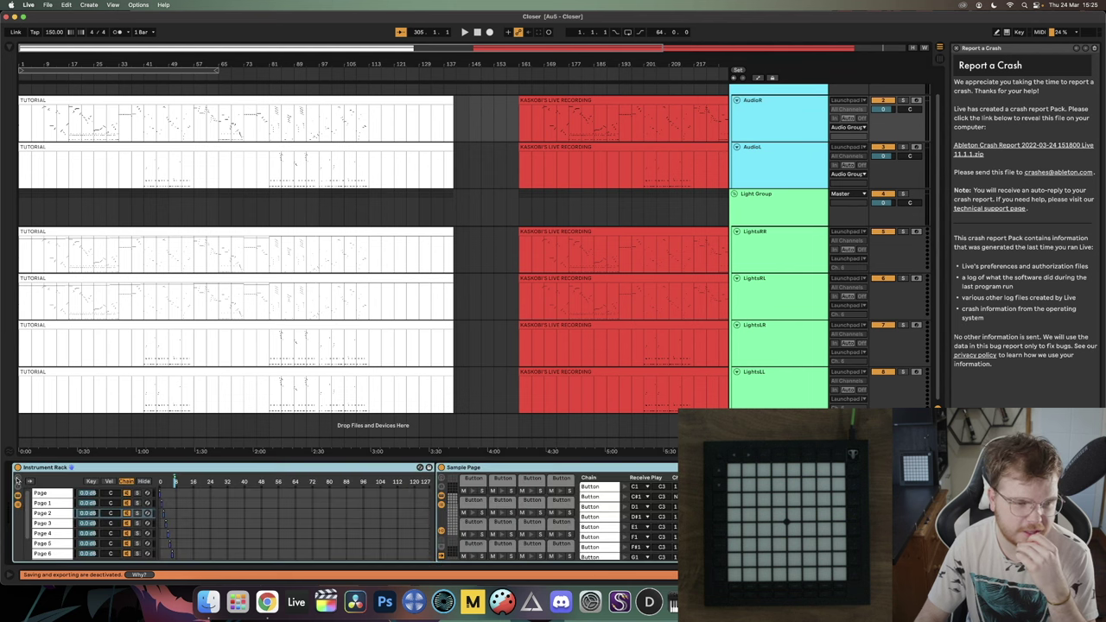
left_click(19, 480)
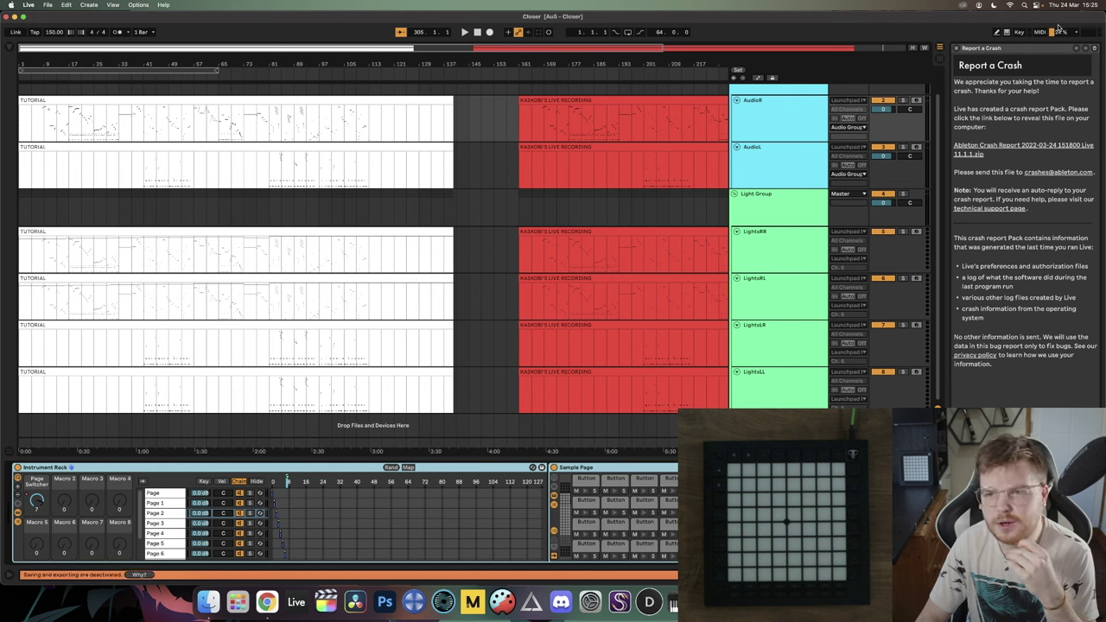
key("super+m")
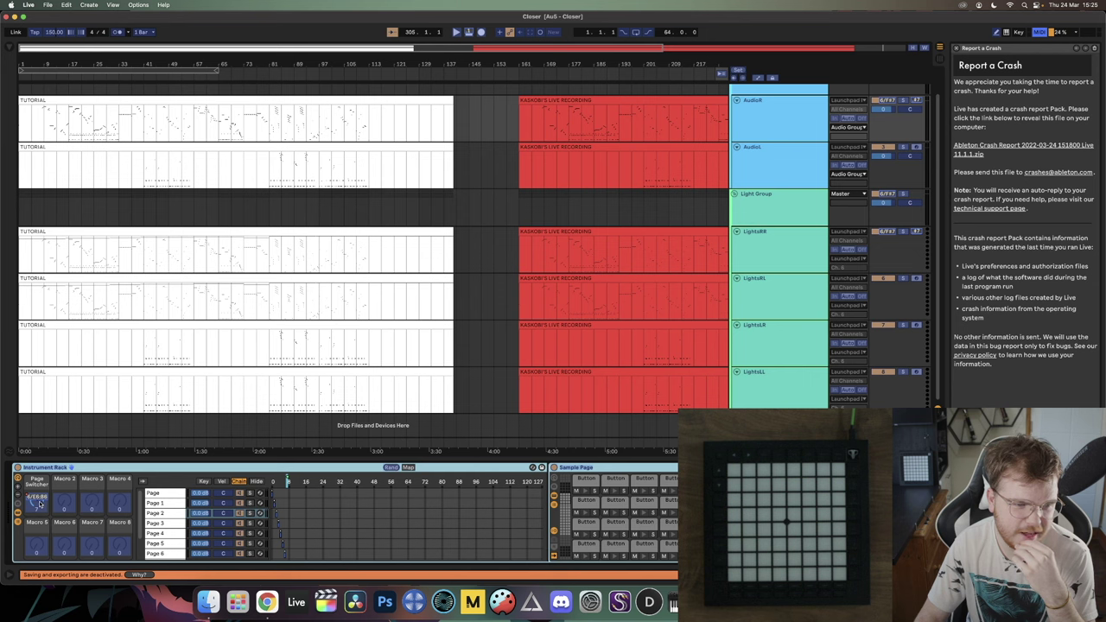
left_click(39, 503)
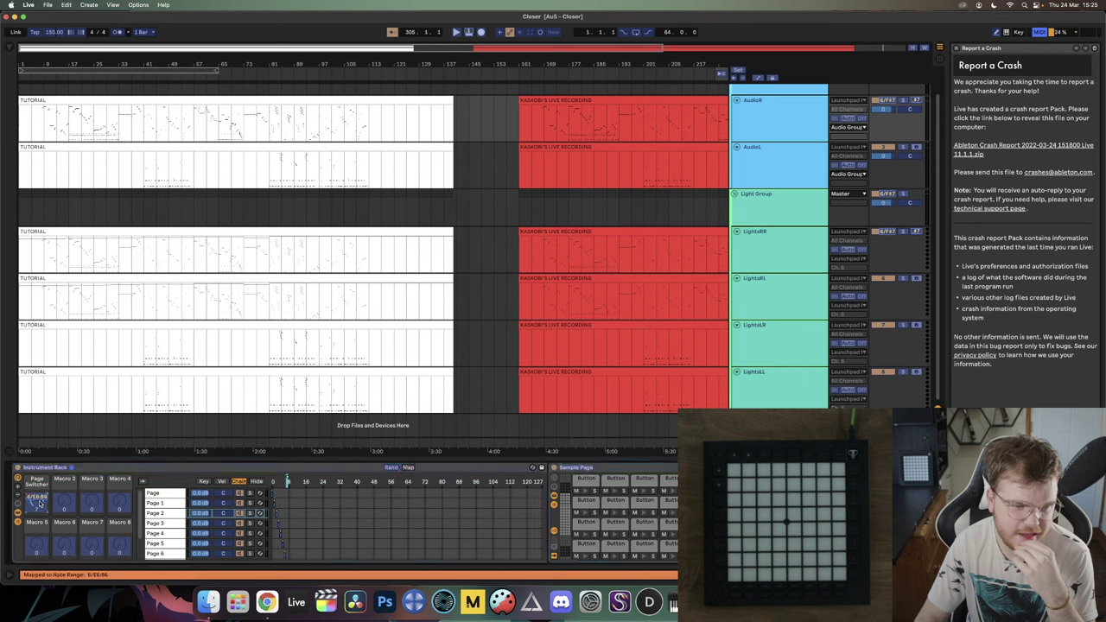
Select the AudioL and LightsRR tracks in turn to view their devices in MIDI map mode.
left_click(803, 159)
left_click(780, 247)
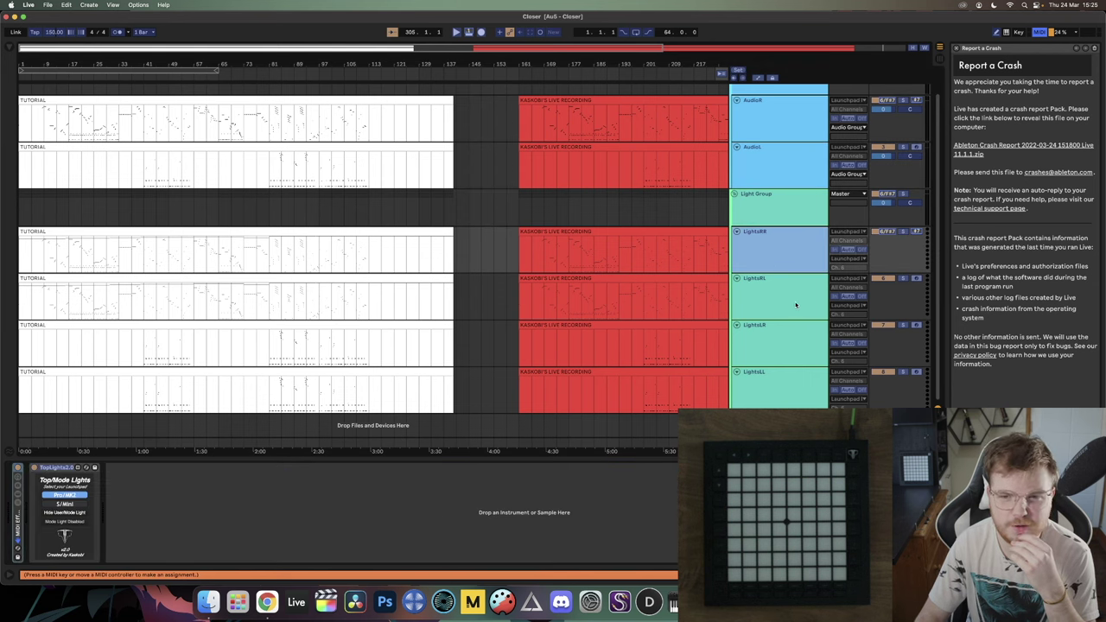